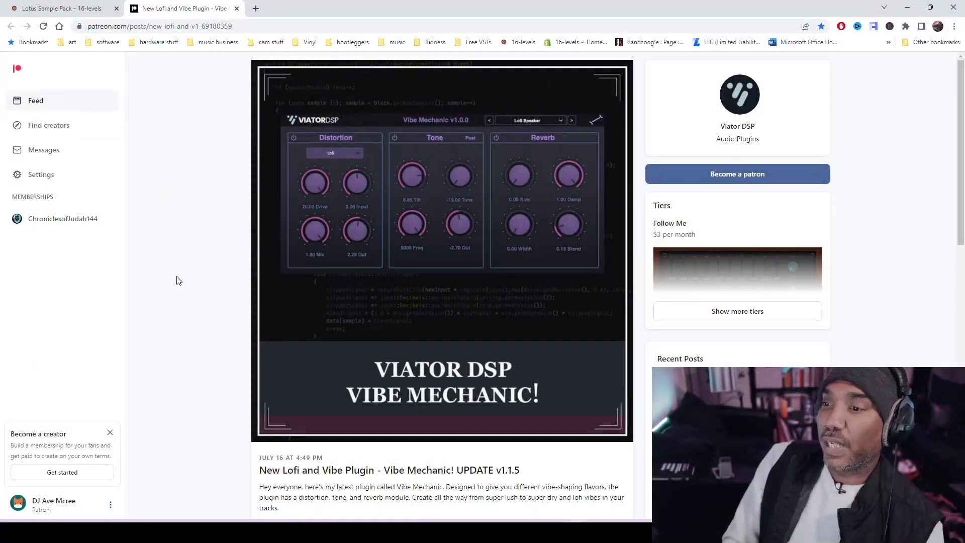
- Scroll down the Vibe Mechanic Patreon post to the VibeMechanic.exe attachment
{"action": "scroll", "coordinate": [177, 280], "scroll_direction": "down", "scroll_amount": 1}
{"action": "scroll", "coordinate": [177, 280], "scroll_direction": "down", "scroll_amount": 4}
{"action": "scroll", "coordinate": [177, 280], "scroll_direction": "down", "scroll_amount": 2}
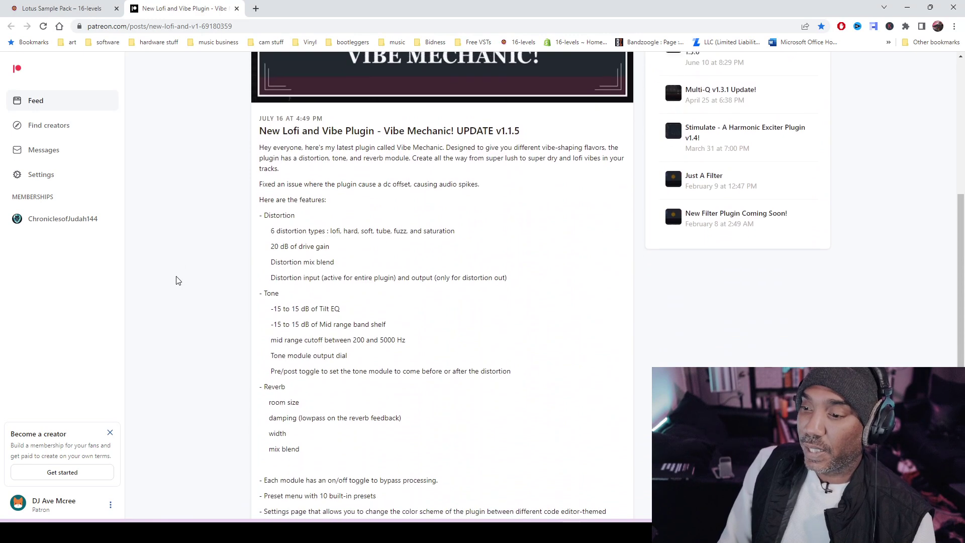
{"action": "scroll", "coordinate": [177, 280], "scroll_direction": "down", "scroll_amount": 3}
{"action": "scroll", "coordinate": [177, 280], "scroll_direction": "down", "scroll_amount": 1}
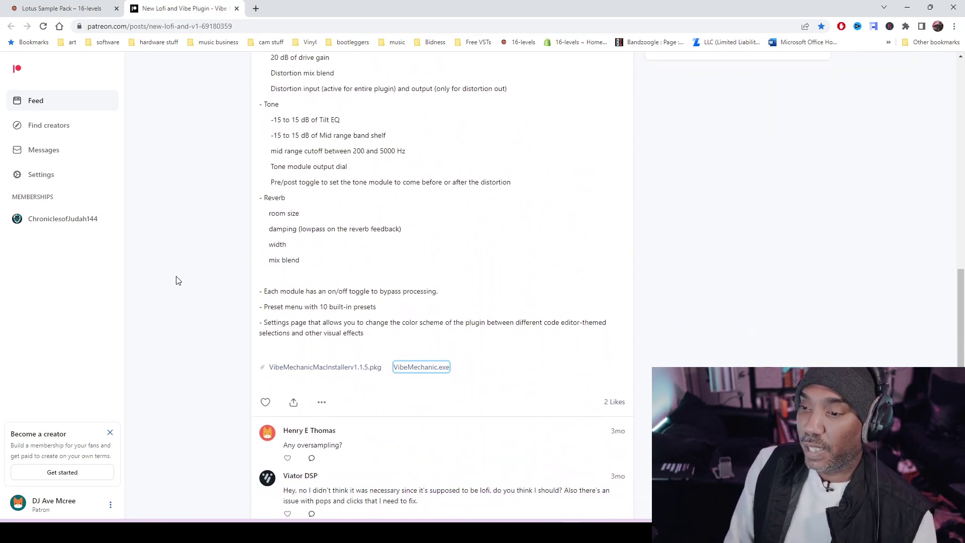
{"action": "scroll", "coordinate": [177, 280], "scroll_direction": "up", "scroll_amount": 5, "text": "ctrl"}
{"action": "scroll", "coordinate": [196, 257], "scroll_direction": "down", "scroll_amount": 3}
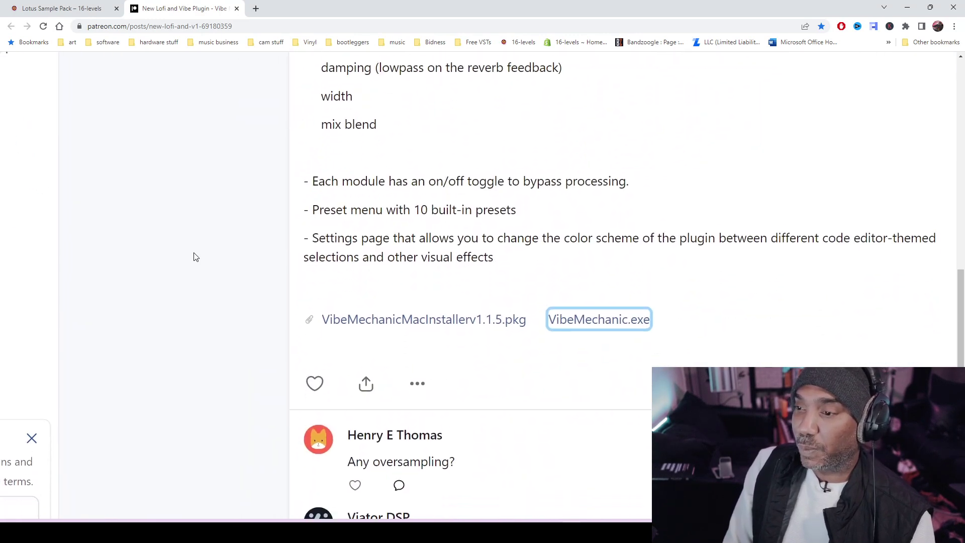
{"action": "scroll", "coordinate": [195, 257], "scroll_direction": "right", "scroll_amount": 2}
{"action": "scroll", "coordinate": [196, 257], "scroll_direction": "down", "scroll_amount": 1}
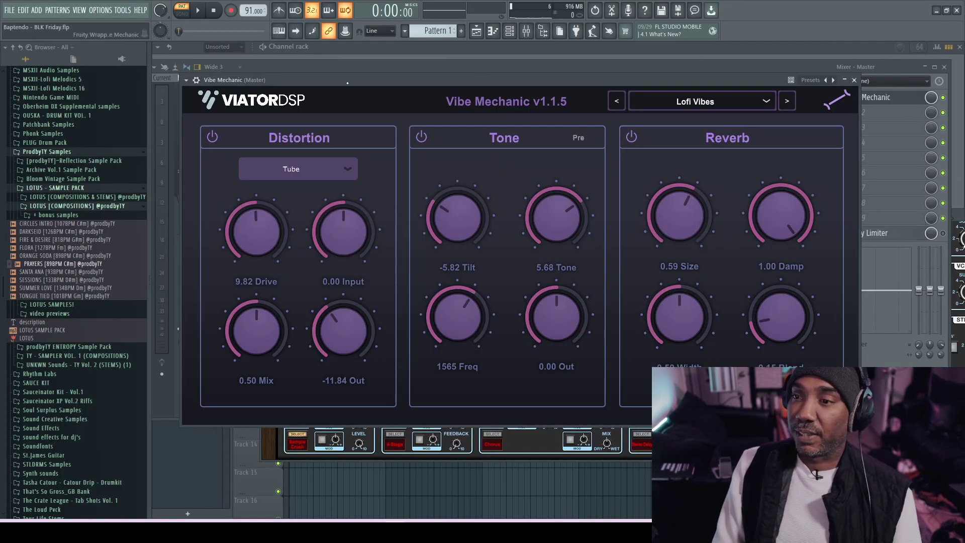
- Move the master insert's Vibe Mechanic window up and left into place
{"action": "left_click_drag", "start_coordinate": [347, 83], "coordinate": [327, 60]}
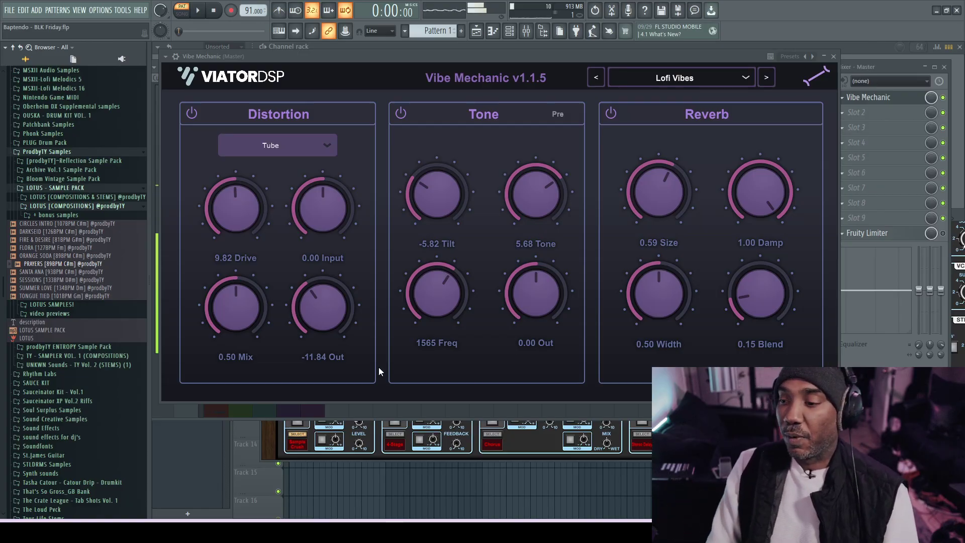
{"action": "left_click", "coordinate": [572, 478]}
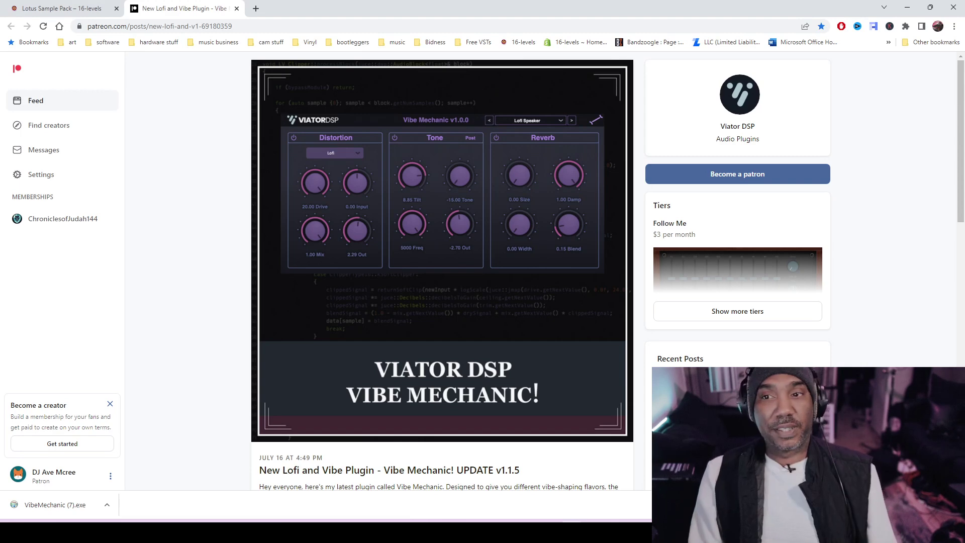
{"action": "left_click", "coordinate": [38, 7]}
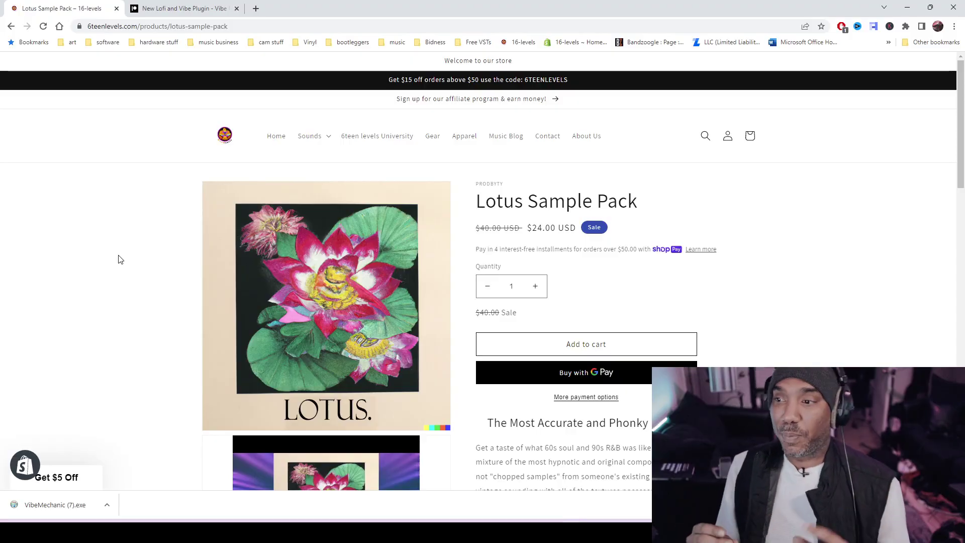
{"action": "scroll", "coordinate": [132, 278], "scroll_direction": "down", "scroll_amount": 1}
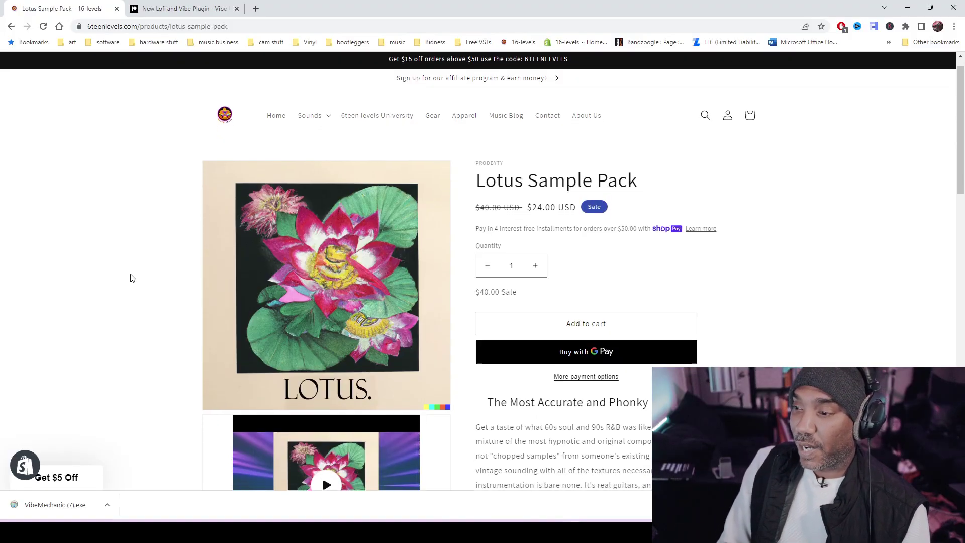
{"action": "scroll", "coordinate": [132, 278], "scroll_direction": "down", "scroll_amount": 2}
{"action": "scroll", "coordinate": [133, 278], "scroll_direction": "down", "scroll_amount": 4}
{"action": "scroll", "coordinate": [132, 278], "scroll_direction": "down", "scroll_amount": 3}
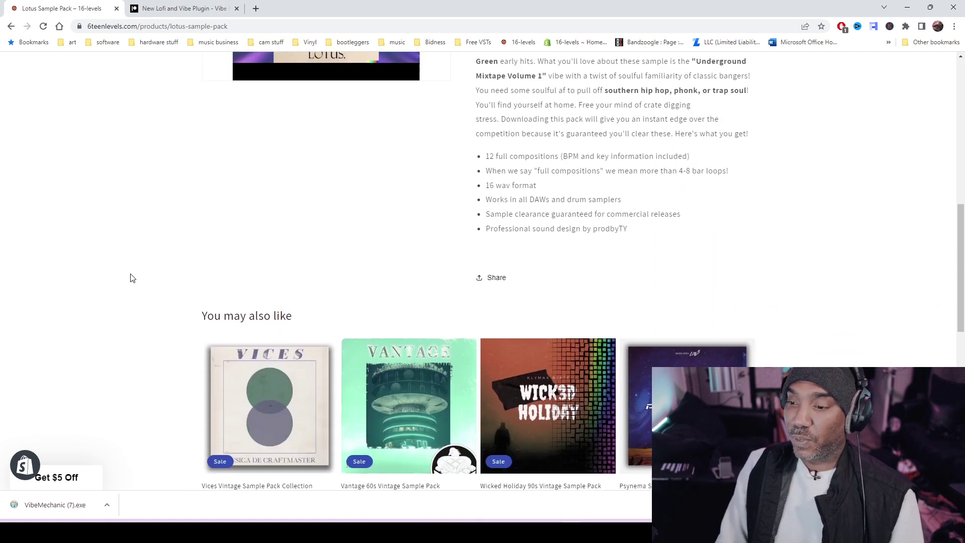
{"action": "scroll", "coordinate": [132, 278], "scroll_direction": "down", "scroll_amount": 1}
{"action": "scroll", "coordinate": [131, 276], "scroll_direction": "up", "scroll_amount": 11}
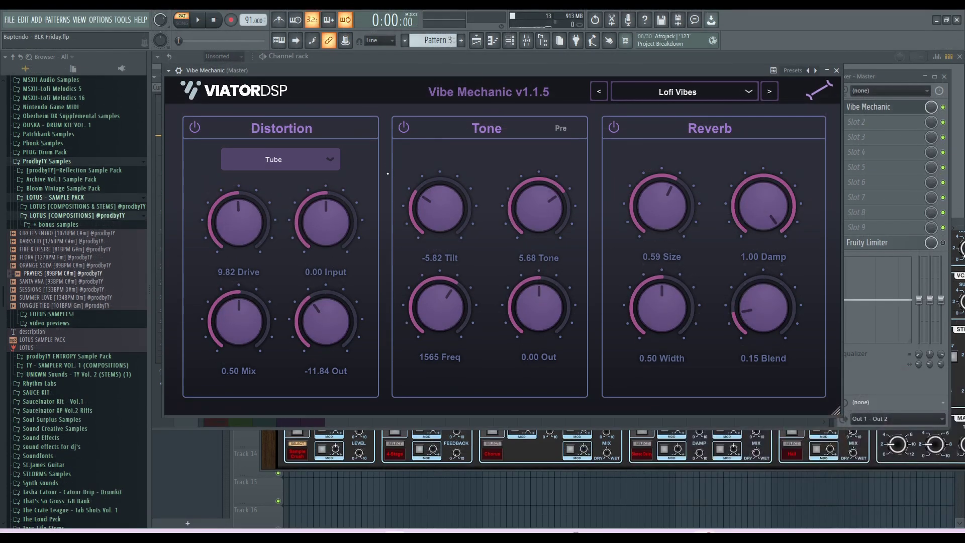
{"action": "left_click_drag", "start_coordinate": [406, 71], "coordinate": [418, 93]}
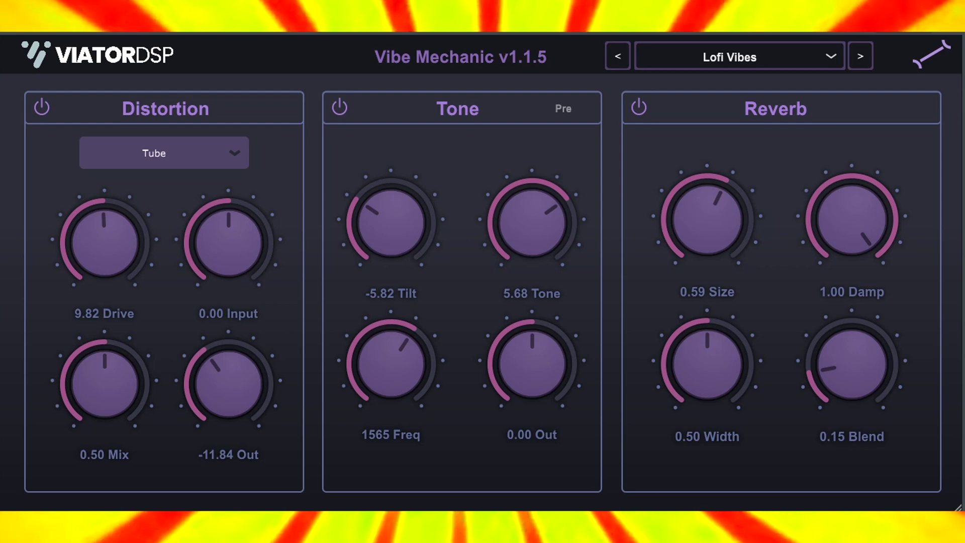
- Audition distortion types Lofi, Hard, Soft, Fuzz, Tube and Saturation
{"action": "left_click", "coordinate": [218, 158]}
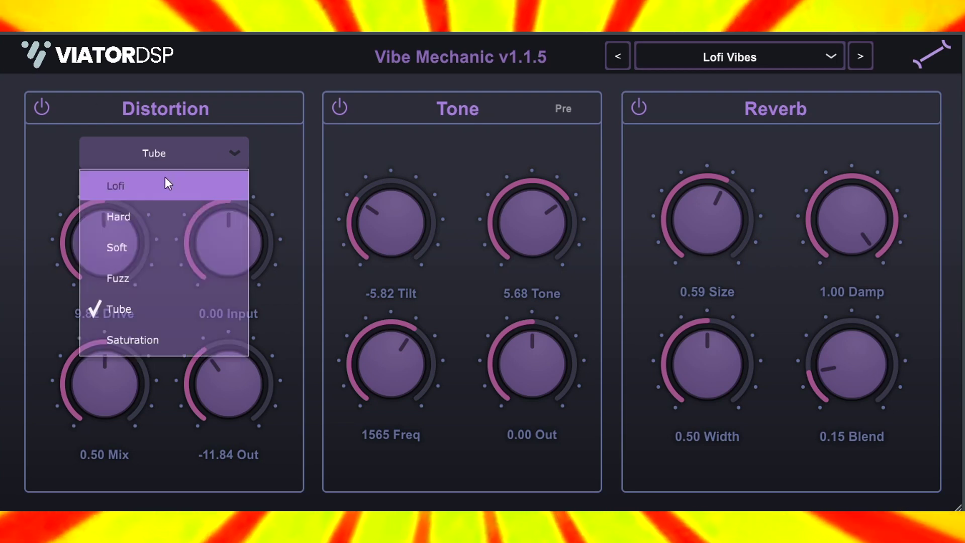
{"action": "left_click", "coordinate": [166, 182]}
{"action": "left_click", "coordinate": [211, 149]}
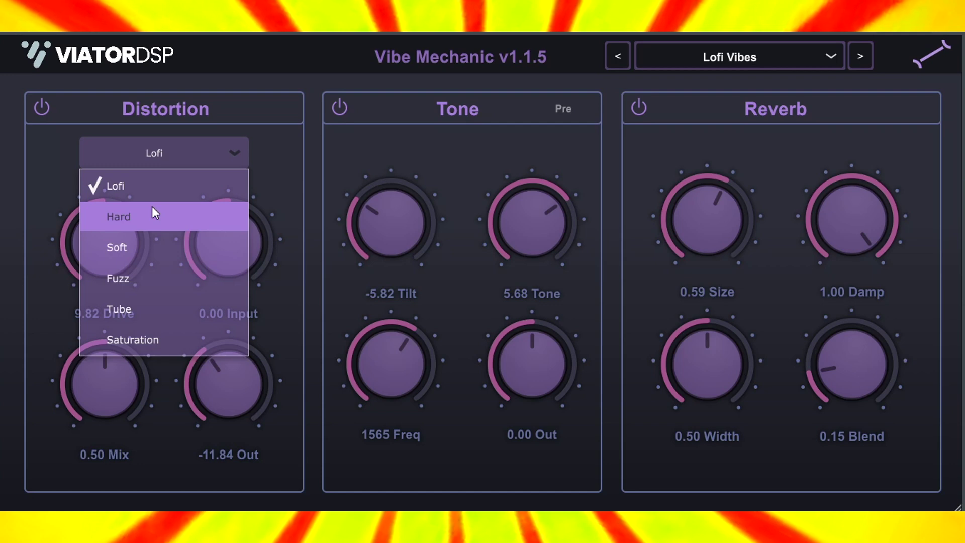
{"action": "left_click", "coordinate": [152, 210]}
{"action": "left_click", "coordinate": [224, 158]}
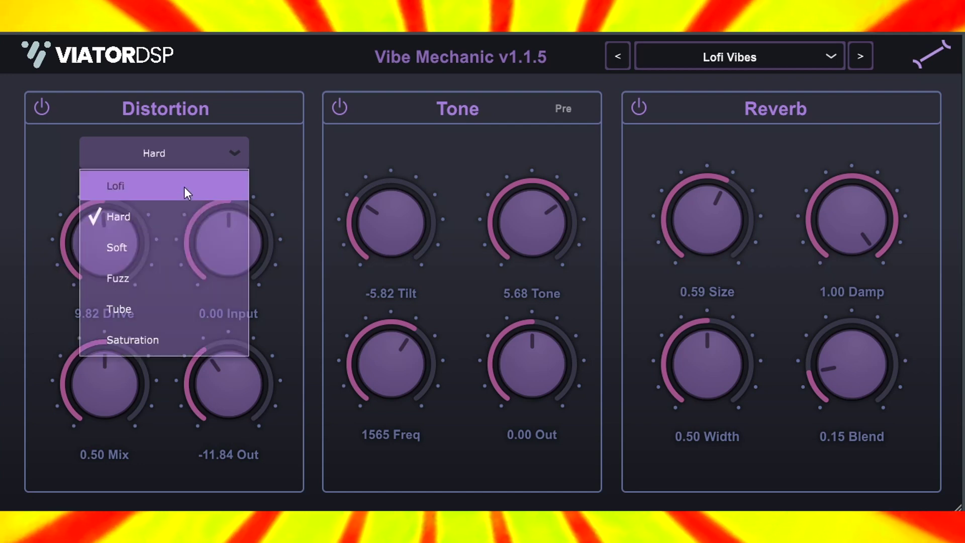
{"action": "left_click", "coordinate": [171, 239]}
{"action": "left_click", "coordinate": [201, 161]}
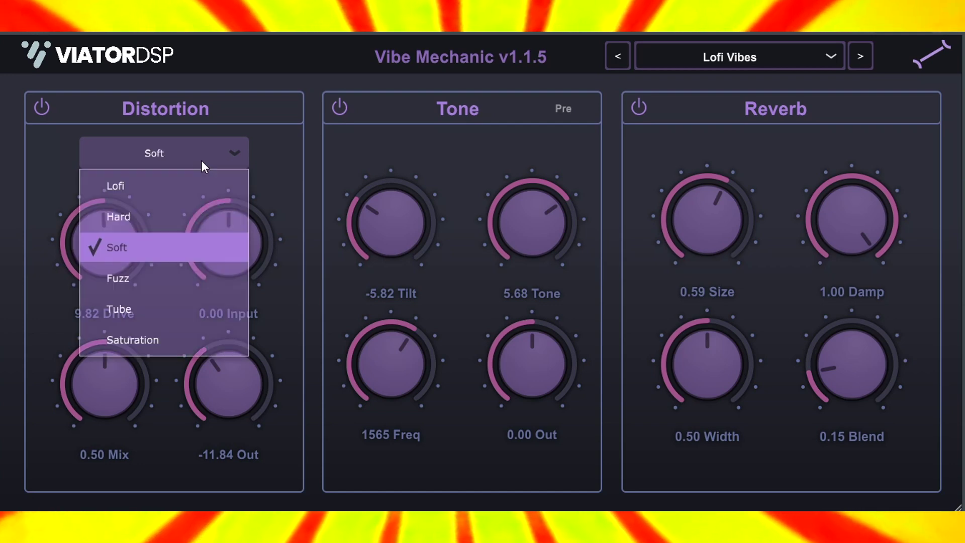
{"action": "left_click", "coordinate": [162, 272]}
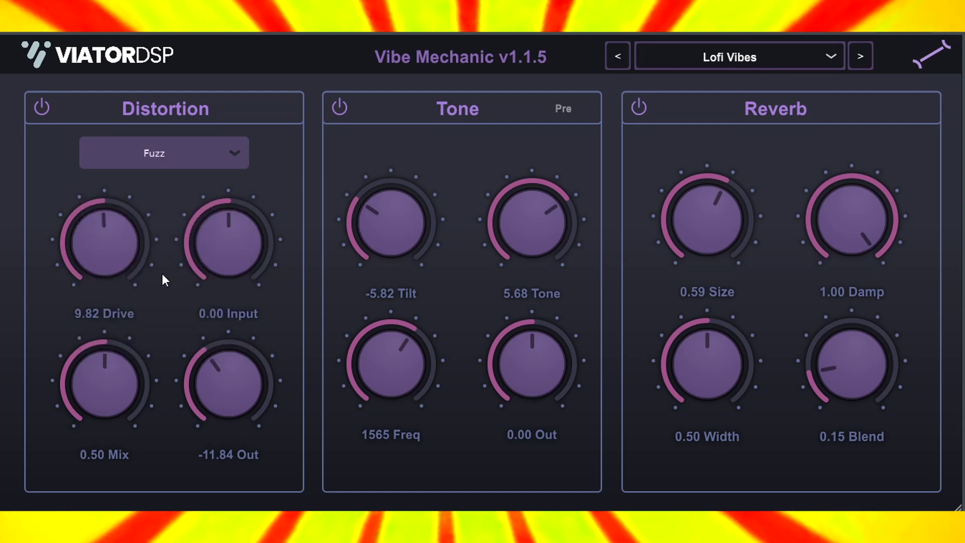
{"action": "left_click", "coordinate": [214, 165]}
{"action": "left_click", "coordinate": [173, 306]}
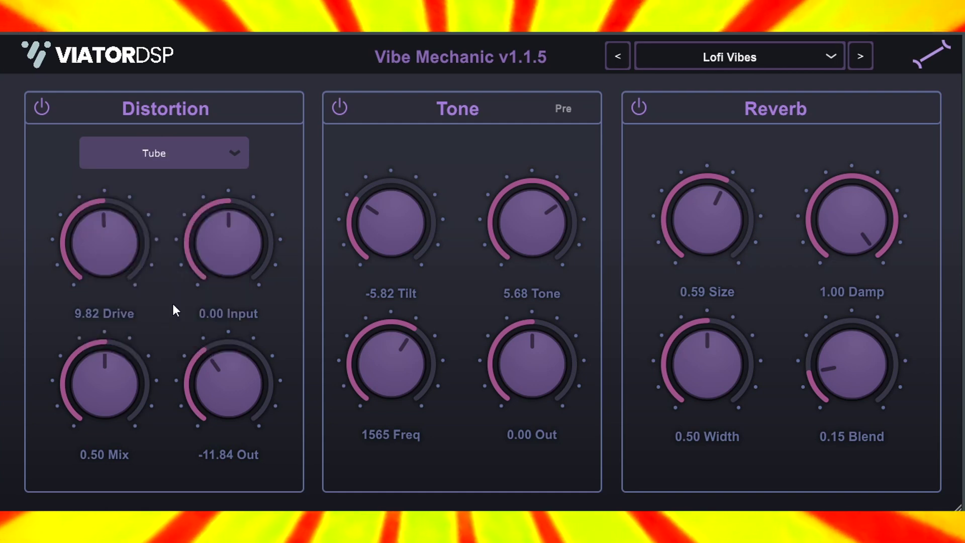
{"action": "left_click", "coordinate": [224, 160]}
{"action": "left_click", "coordinate": [171, 336]}
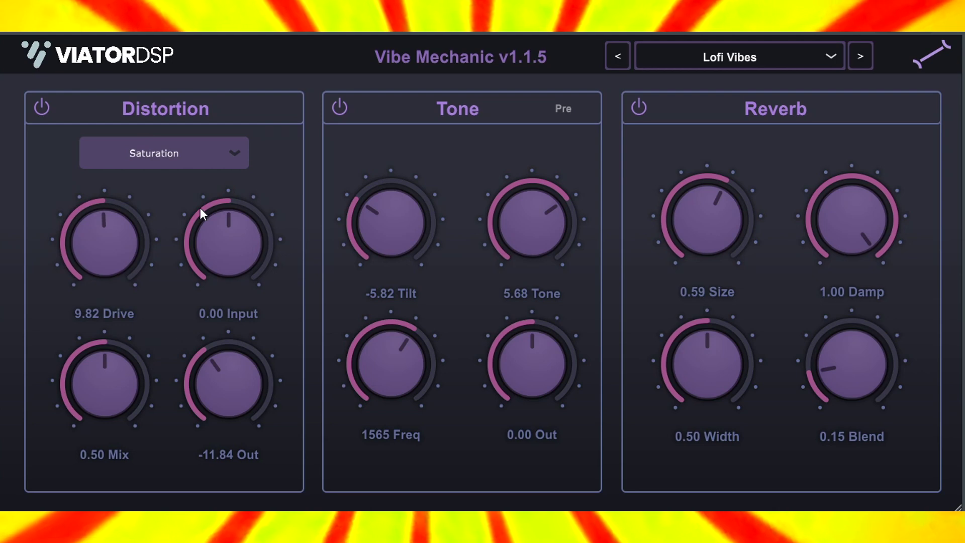
- Toggle the Distortion module off and on, then set its type to Lofi
{"action": "left_click", "coordinate": [46, 108]}
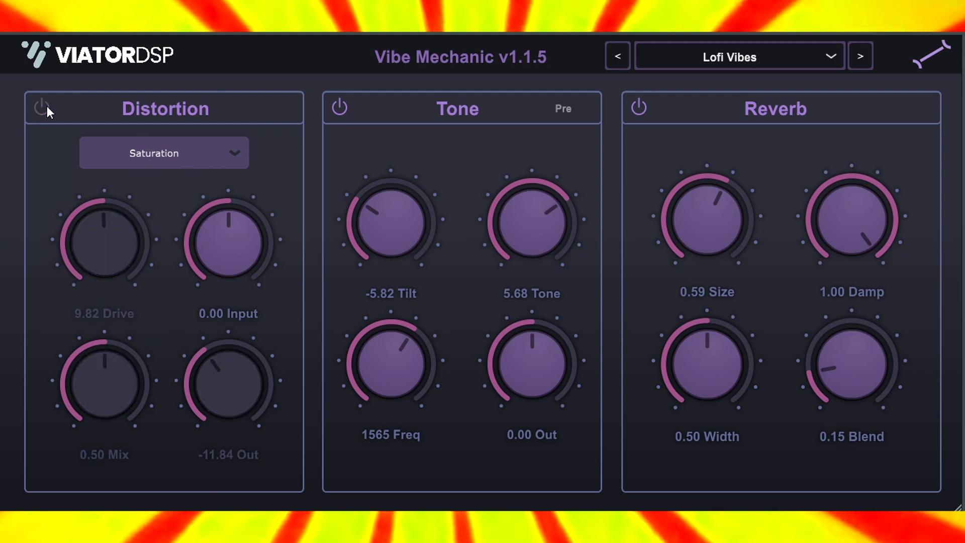
{"action": "left_click", "coordinate": [44, 107]}
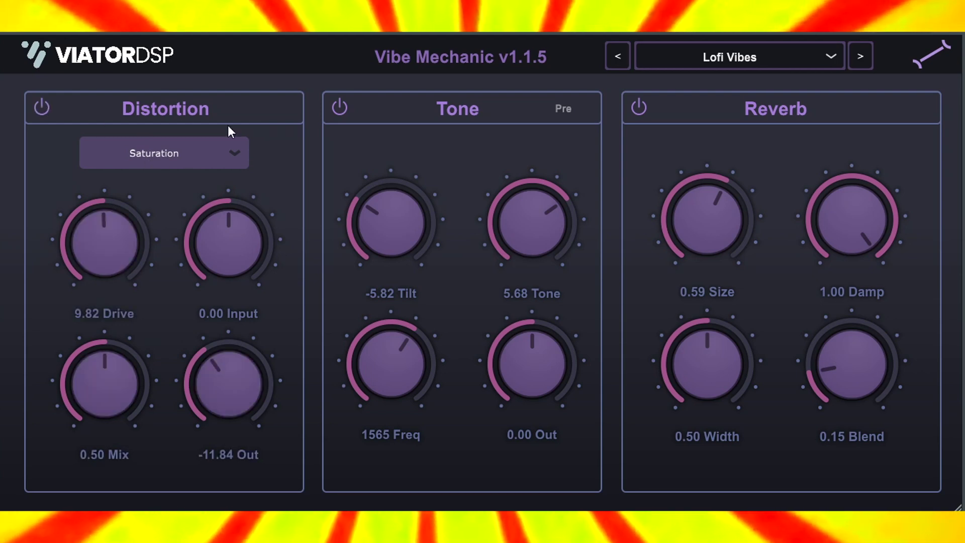
{"action": "left_click", "coordinate": [229, 159]}
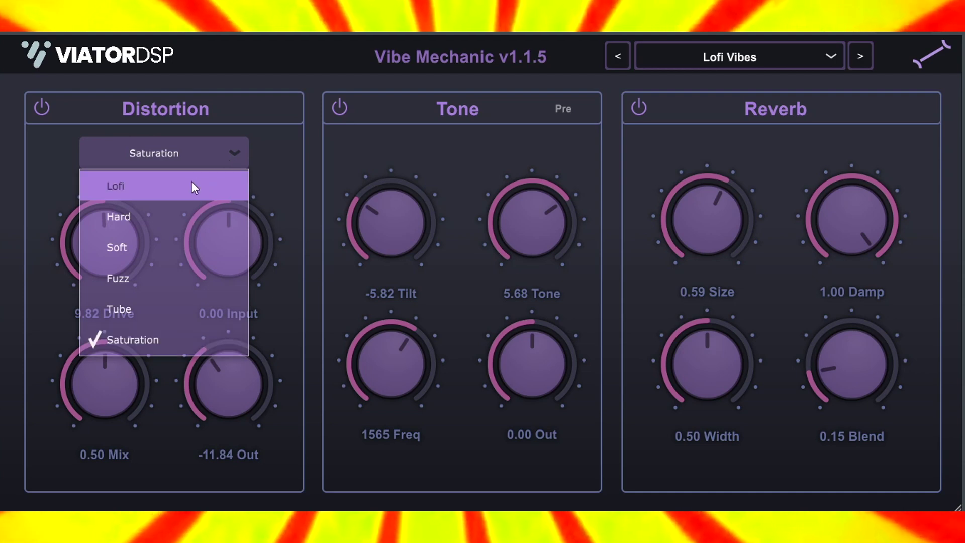
{"action": "left_click", "coordinate": [191, 181]}
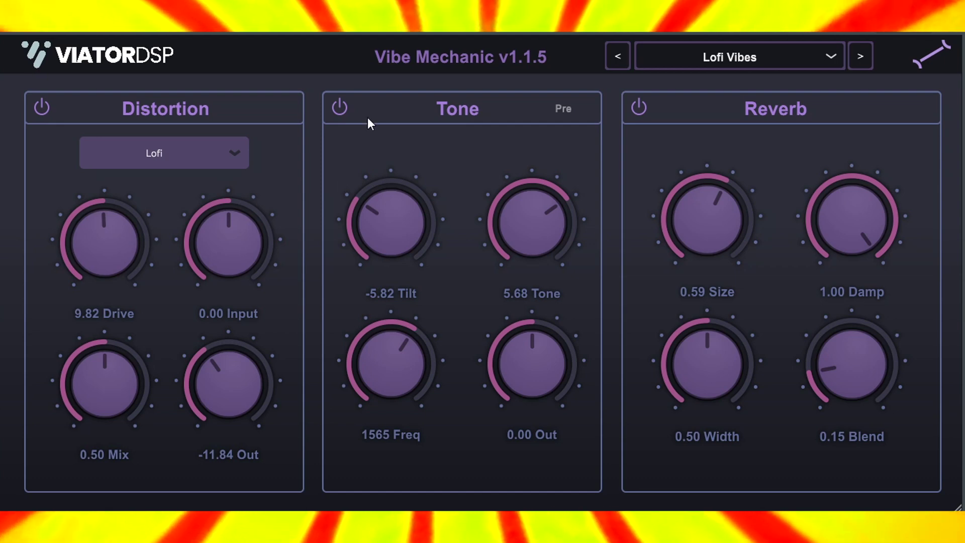
- Set Tone module to Tilt -1.50, Tone -2.96, Freq 493, and reset Tone Out to 0.00
{"action": "left_click", "coordinate": [340, 107]}
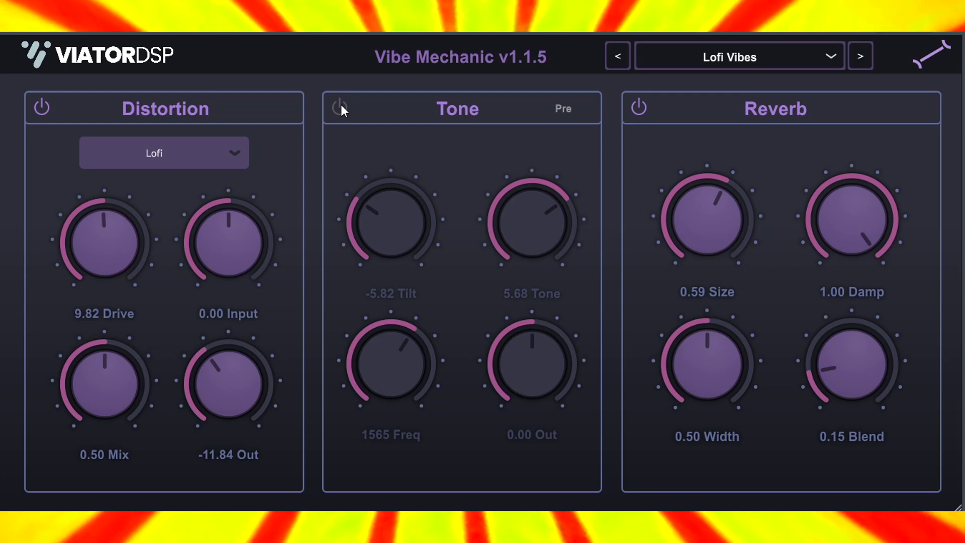
{"action": "left_click", "coordinate": [340, 106]}
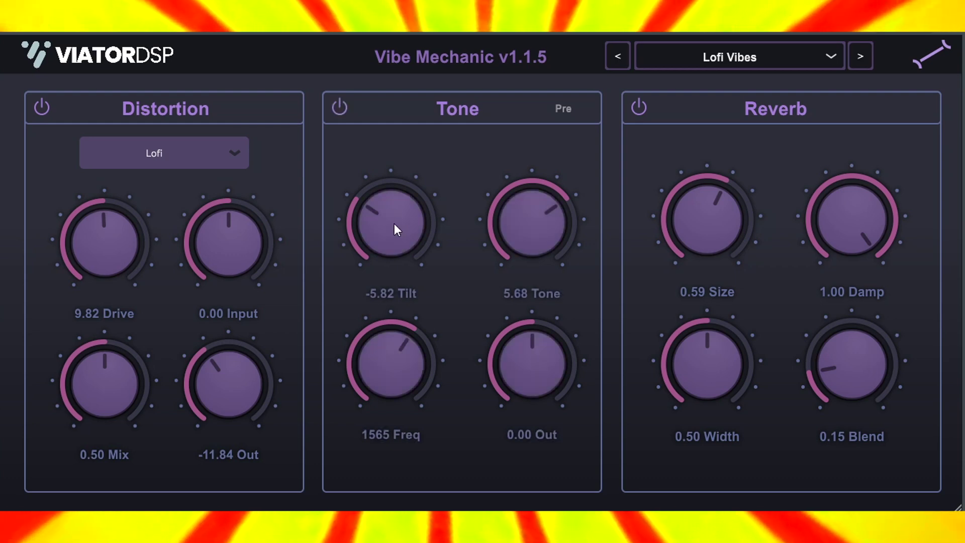
{"action": "left_click_drag", "start_coordinate": [394, 224], "coordinate": [395, 190]}
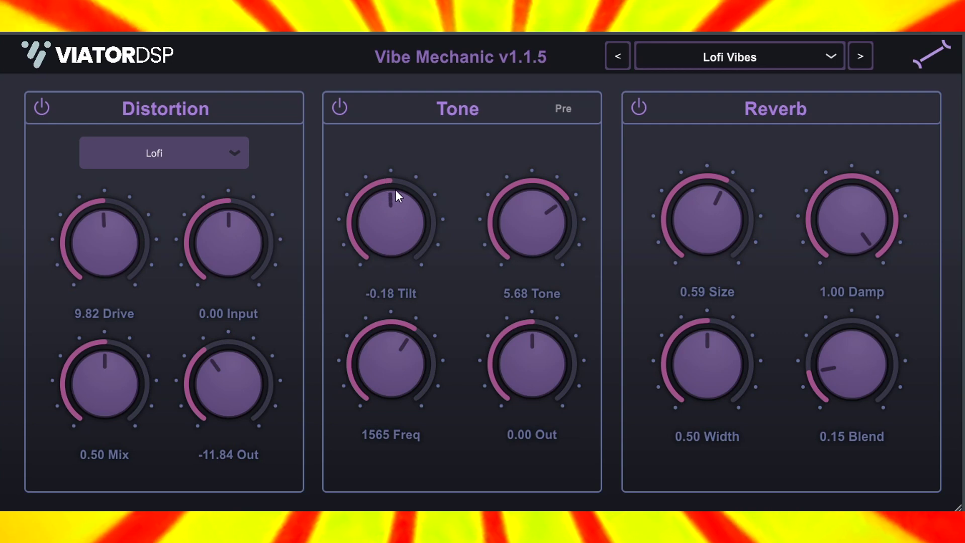
{"action": "mouse_move", "coordinate": [241, 385]}
{"action": "left_mouse_down"}
{"action": "mouse_move", "coordinate": [234, 370]}
{"action": "mouse_move", "coordinate": [232, 378]}
{"action": "left_mouse_up"}
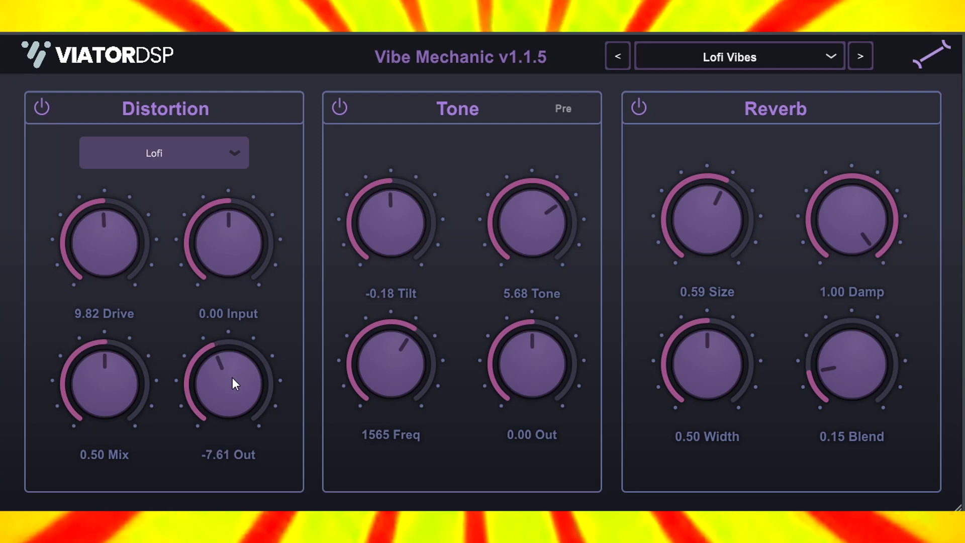
{"action": "mouse_move", "coordinate": [390, 239]}
{"action": "left_mouse_down"}
{"action": "mouse_move", "coordinate": [364, 159]}
{"action": "mouse_move", "coordinate": [392, 247]}
{"action": "left_mouse_up"}
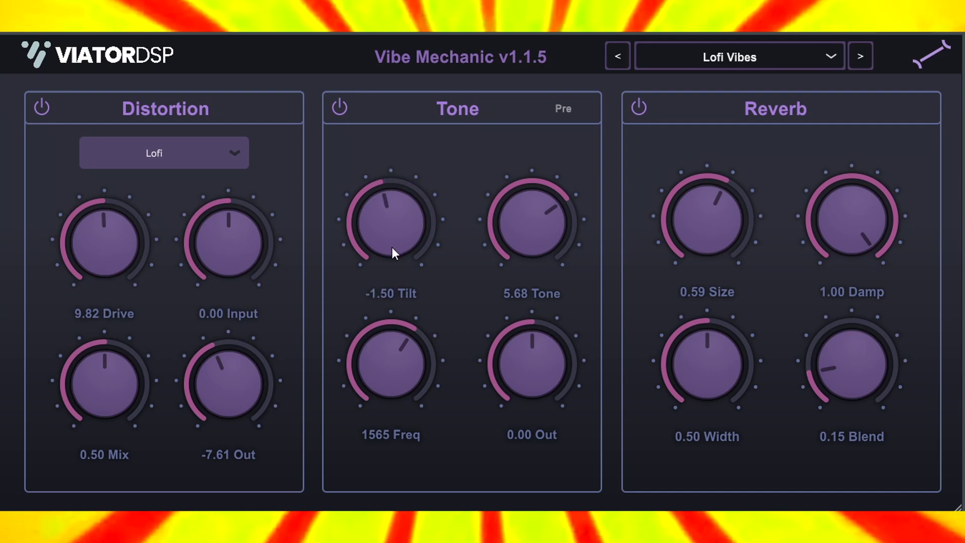
{"action": "mouse_move", "coordinate": [543, 208]}
{"action": "left_mouse_down"}
{"action": "mouse_move", "coordinate": [541, 275]}
{"action": "mouse_move", "coordinate": [553, 311]}
{"action": "mouse_move", "coordinate": [518, 234]}
{"action": "mouse_move", "coordinate": [505, 151]}
{"action": "mouse_move", "coordinate": [518, 262]}
{"action": "left_mouse_up"}
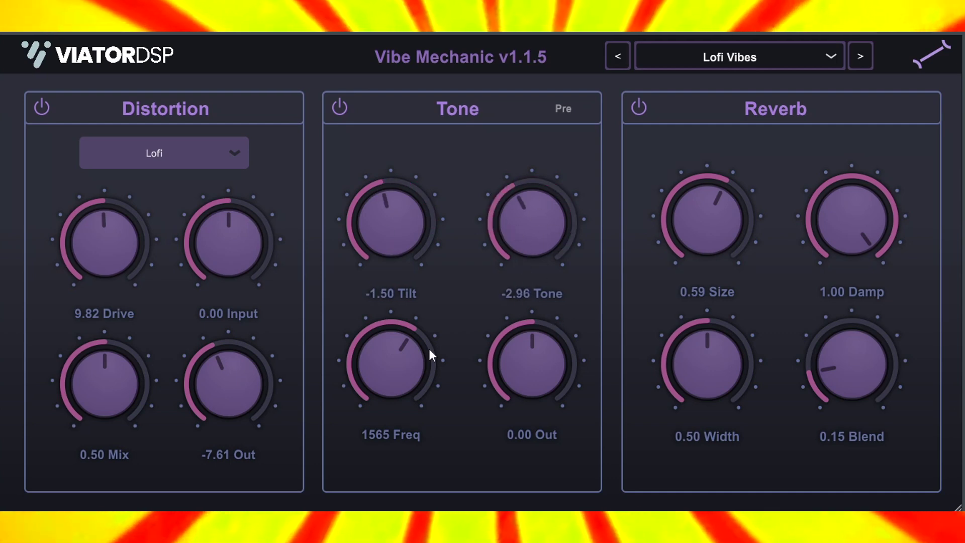
{"action": "mouse_move", "coordinate": [403, 351]}
{"action": "left_mouse_down"}
{"action": "mouse_move", "coordinate": [437, 423]}
{"action": "mouse_move", "coordinate": [381, 366]}
{"action": "mouse_move", "coordinate": [370, 335]}
{"action": "mouse_move", "coordinate": [388, 400]}
{"action": "left_mouse_up"}
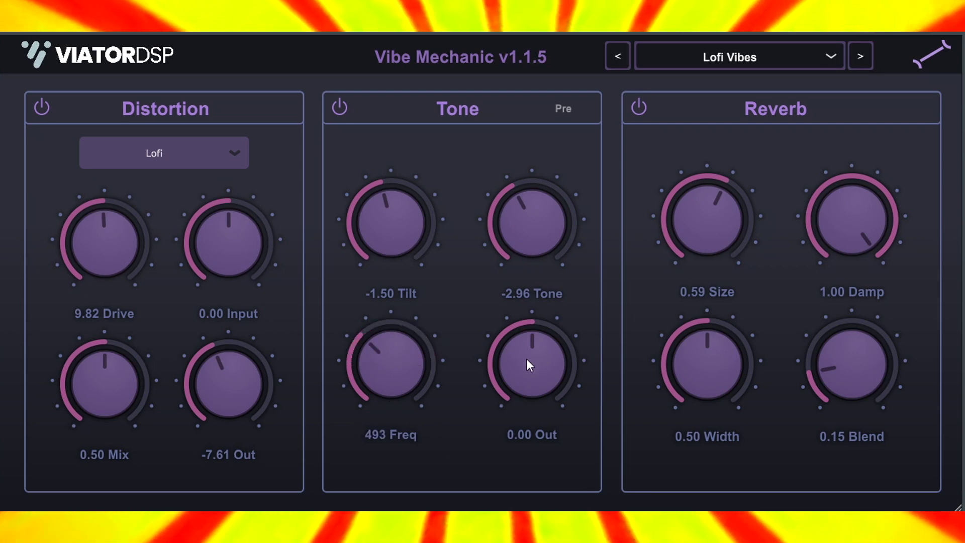
{"action": "mouse_move", "coordinate": [527, 360]}
{"action": "left_mouse_down"}
{"action": "mouse_move", "coordinate": [525, 351]}
{"action": "mouse_move", "coordinate": [521, 369]}
{"action": "left_mouse_up"}
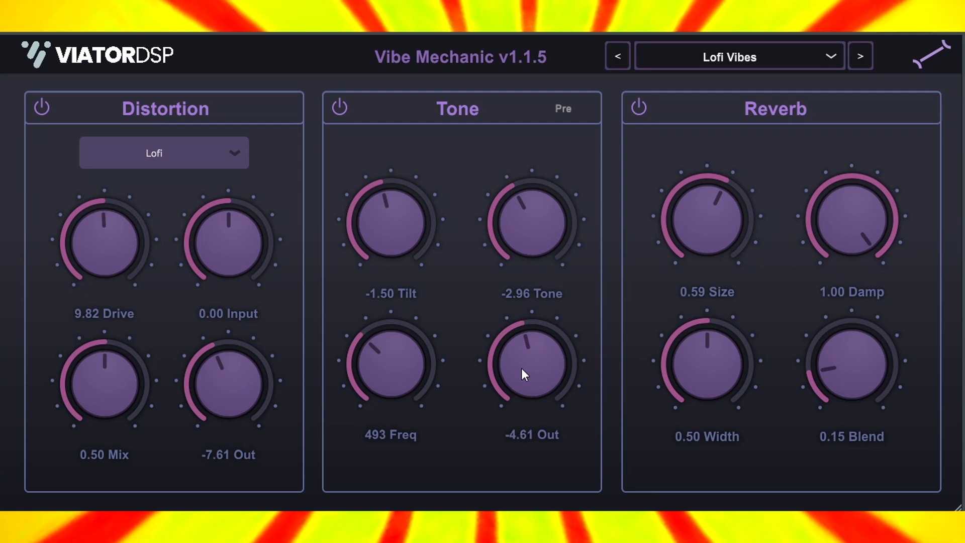
{"action": "double_click", "coordinate": [522, 369]}
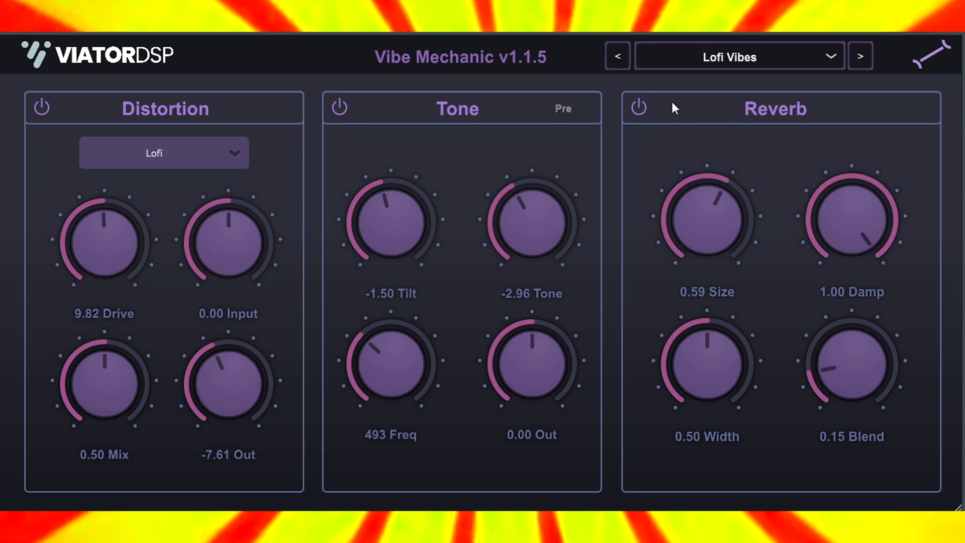
- Raise Distortion Out to -3.39 and bypass the reverb section
{"action": "left_click", "coordinate": [641, 114]}
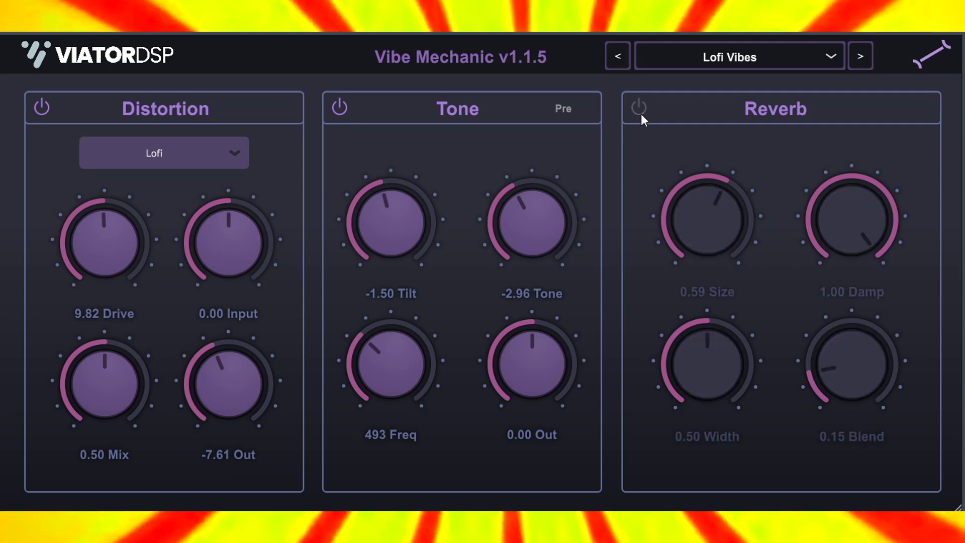
{"action": "left_click", "coordinate": [641, 114]}
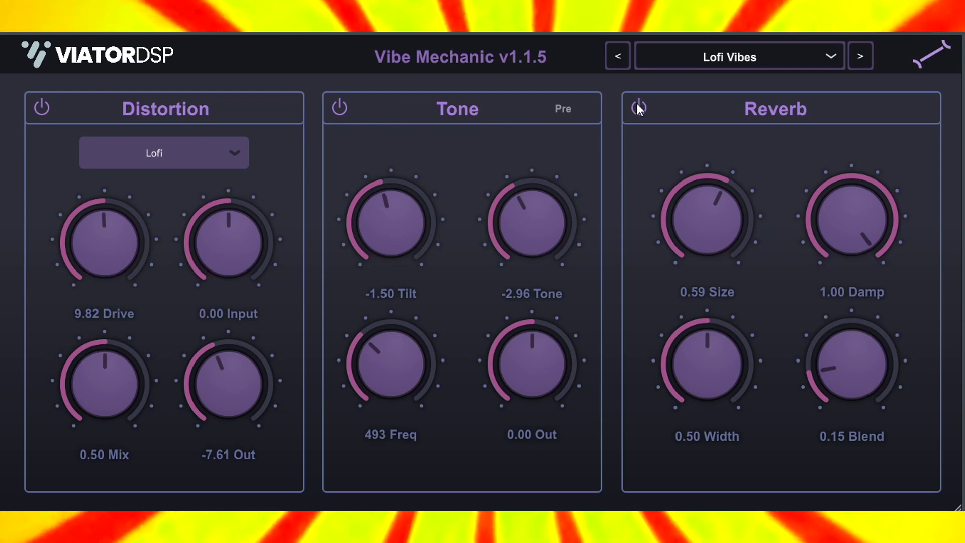
{"action": "left_click_drag", "start_coordinate": [241, 369], "coordinate": [239, 361]}
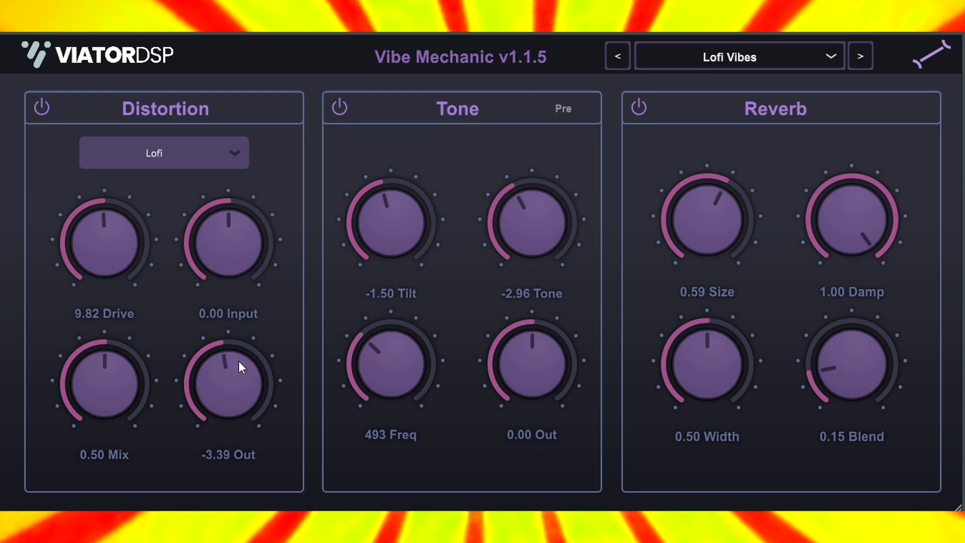
{"action": "left_click", "coordinate": [638, 109]}
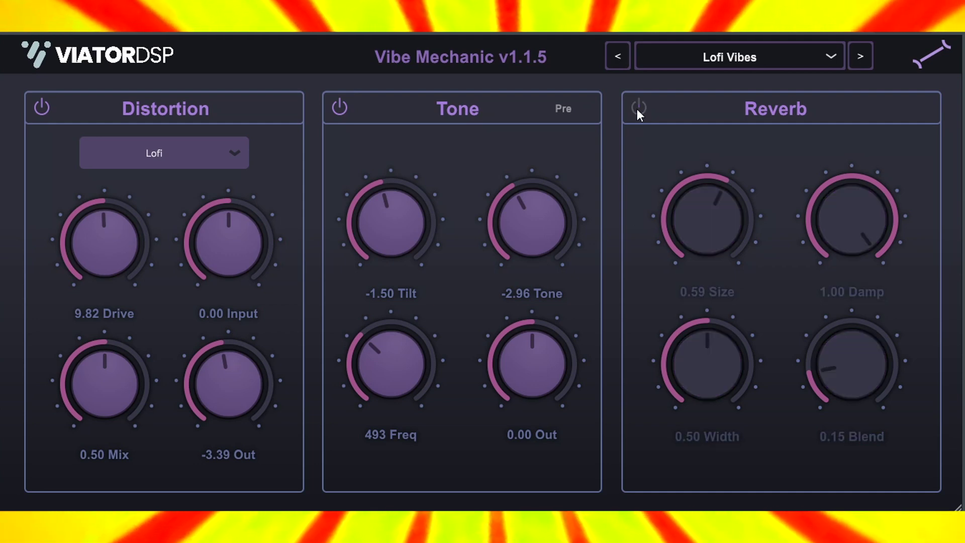
- Audition presets Lofi Room, Small Room, Live Room, Dry Recording and Vintage Console
{"action": "left_click", "coordinate": [823, 59]}
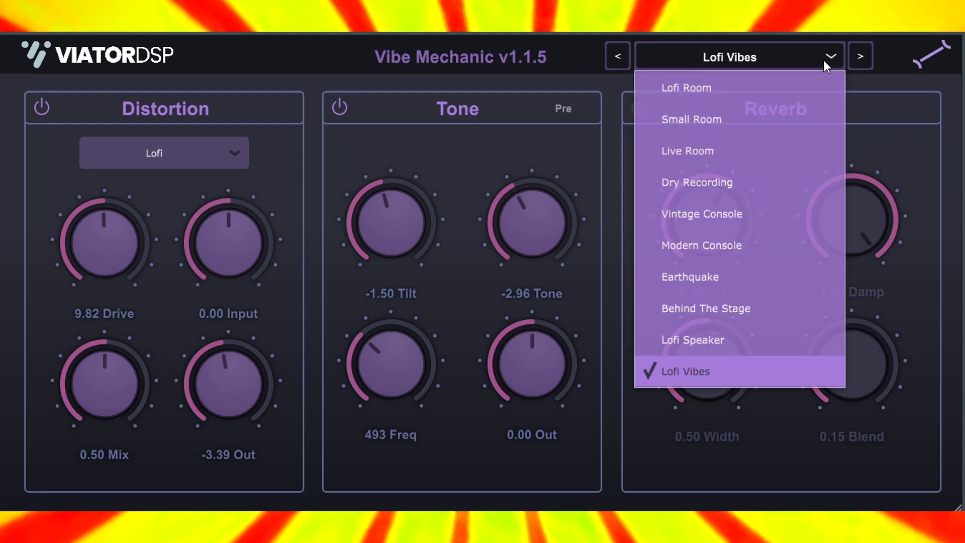
{"action": "left_click", "coordinate": [726, 98]}
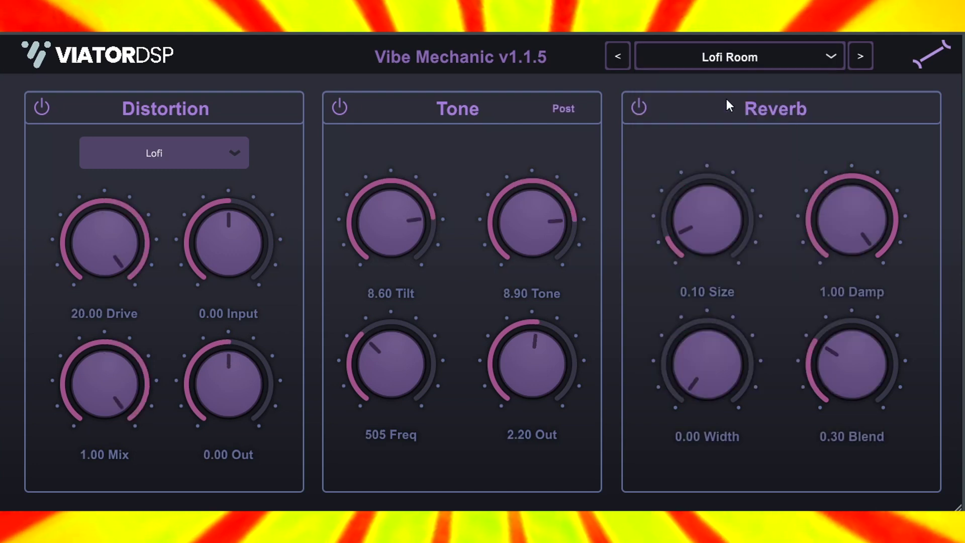
{"action": "left_click", "coordinate": [777, 56]}
{"action": "left_click", "coordinate": [716, 126]}
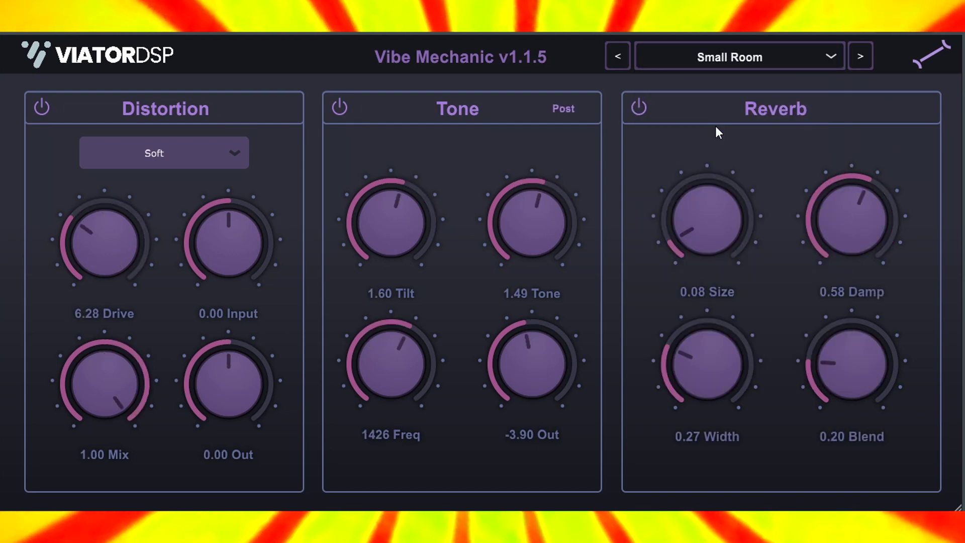
{"action": "left_click", "coordinate": [816, 53]}
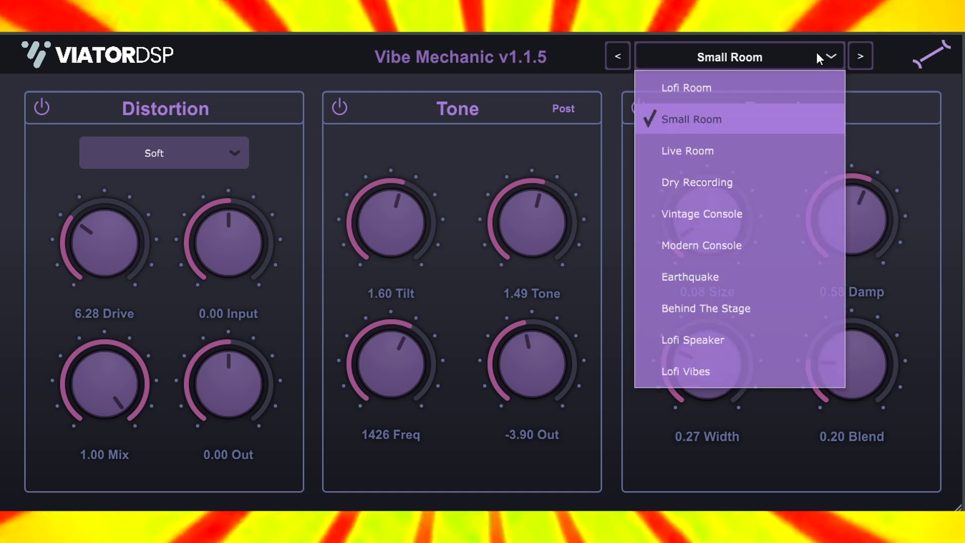
{"action": "left_click", "coordinate": [733, 145]}
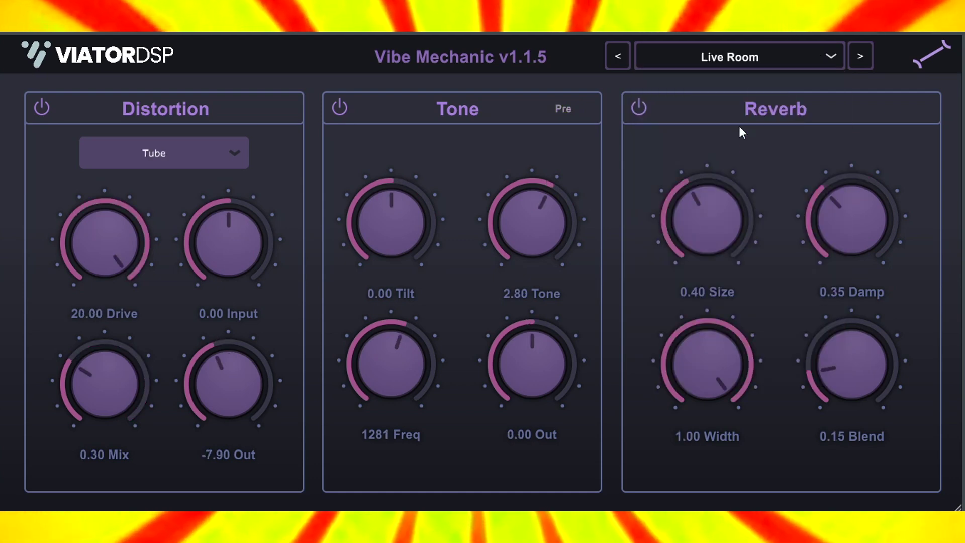
{"action": "left_click", "coordinate": [799, 64]}
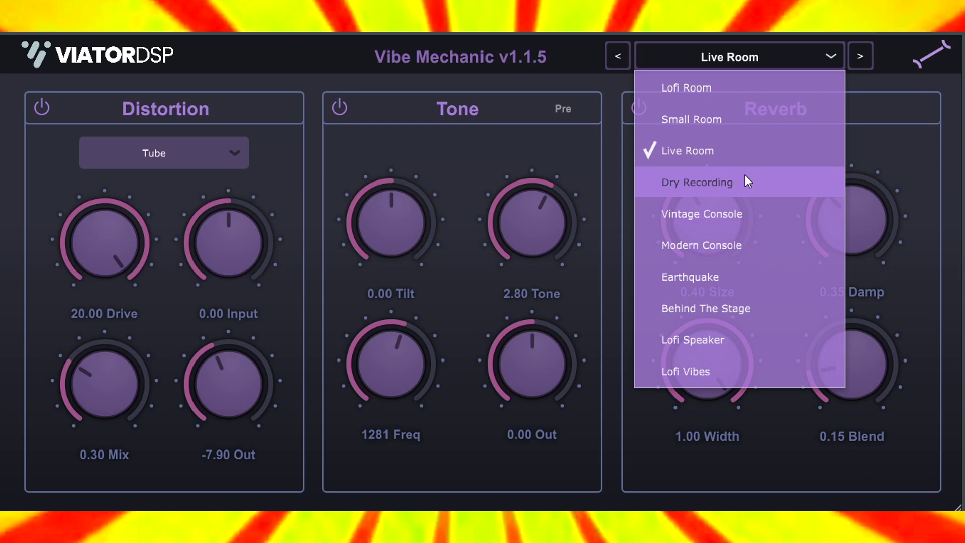
{"action": "left_click", "coordinate": [745, 181]}
{"action": "left_click", "coordinate": [796, 59]}
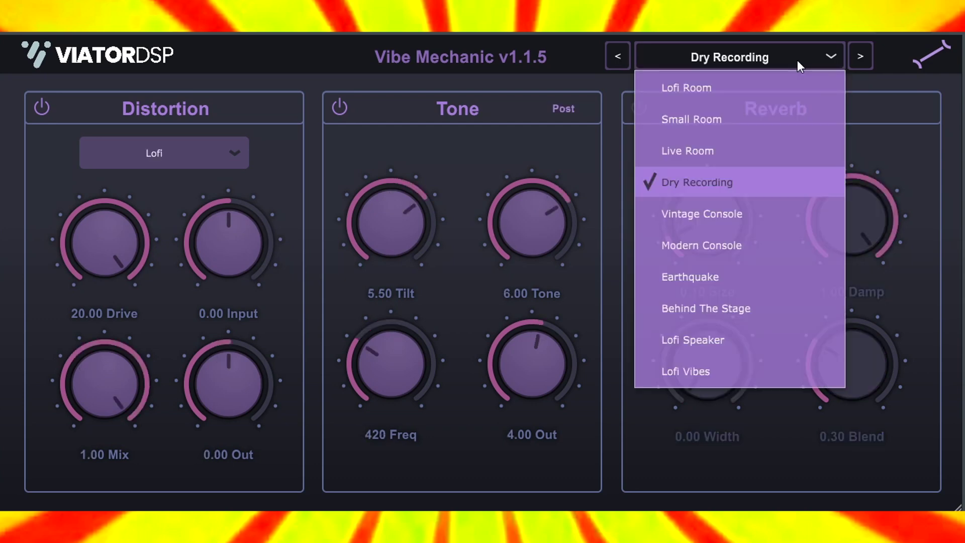
{"action": "left_click", "coordinate": [748, 217]}
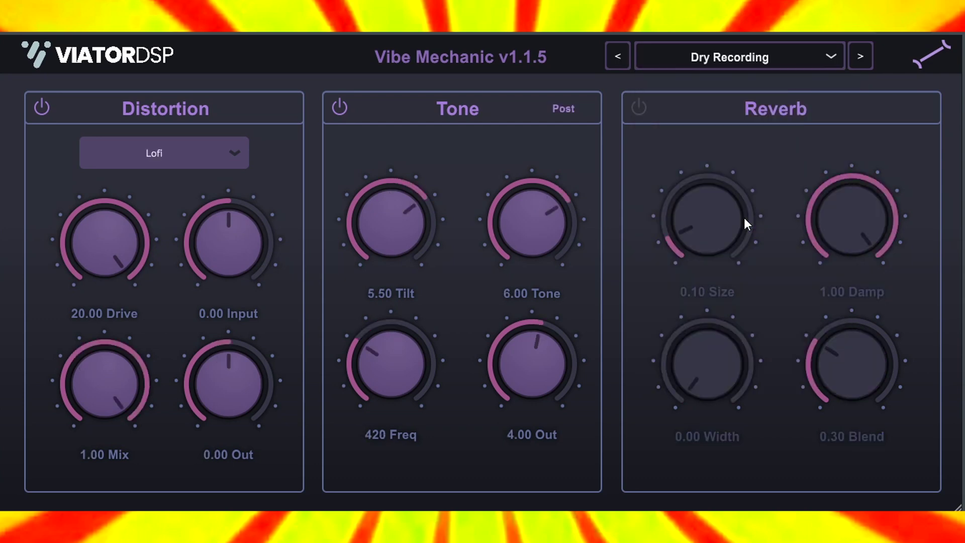
- Try Modern Console, Earthquake, Behind The Stage and Lofi Vibes, then settle on Vintage Console
{"action": "left_click", "coordinate": [799, 62]}
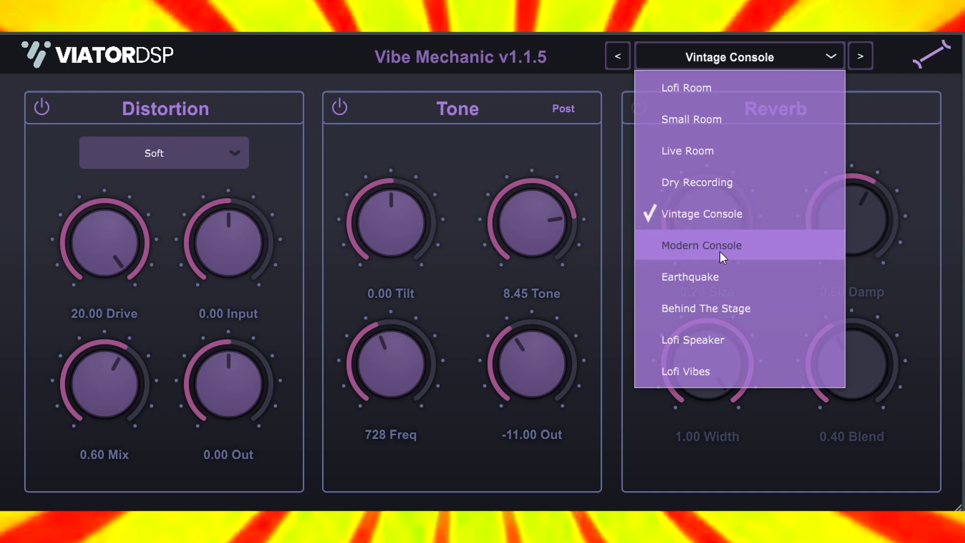
{"action": "left_click", "coordinate": [722, 254]}
{"action": "left_click", "coordinate": [803, 63]}
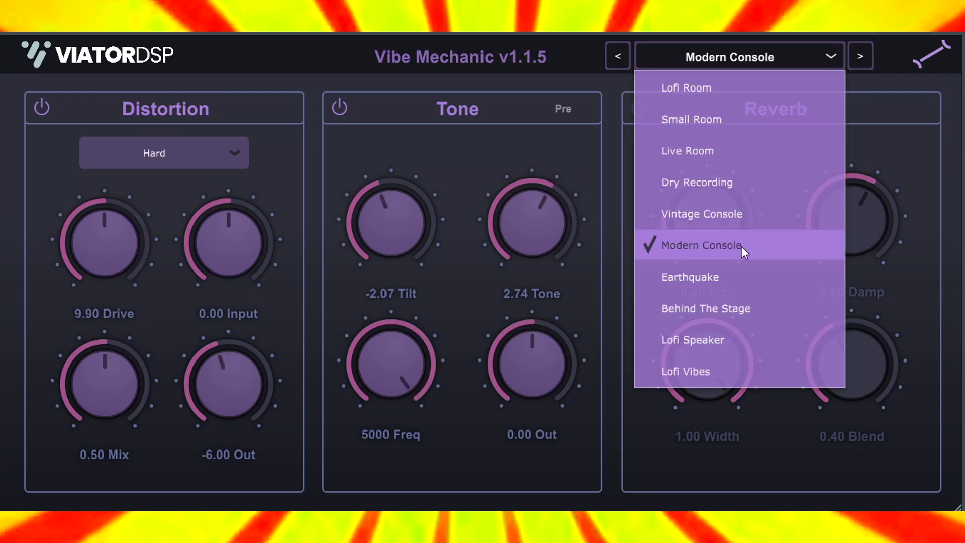
{"action": "left_click", "coordinate": [733, 272]}
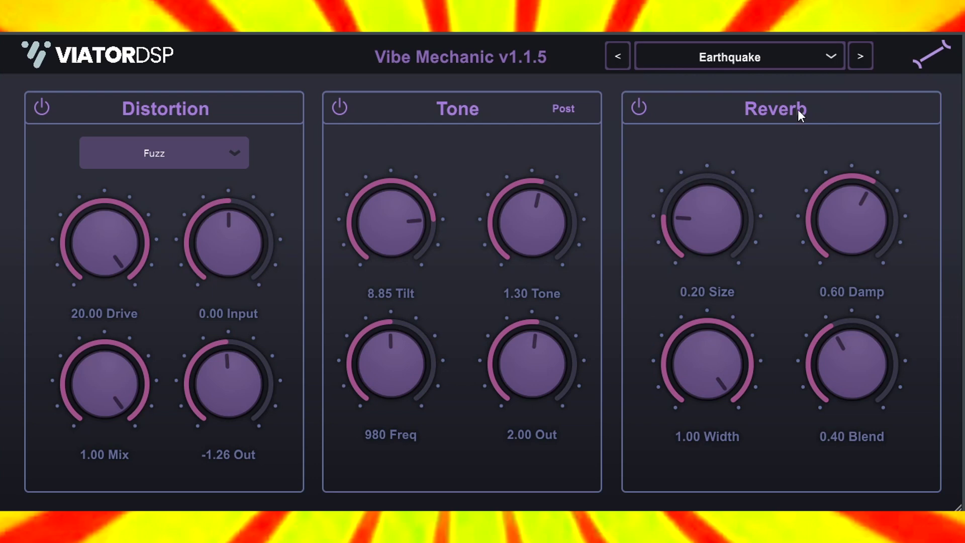
{"action": "left_click", "coordinate": [811, 59]}
{"action": "left_click", "coordinate": [745, 310]}
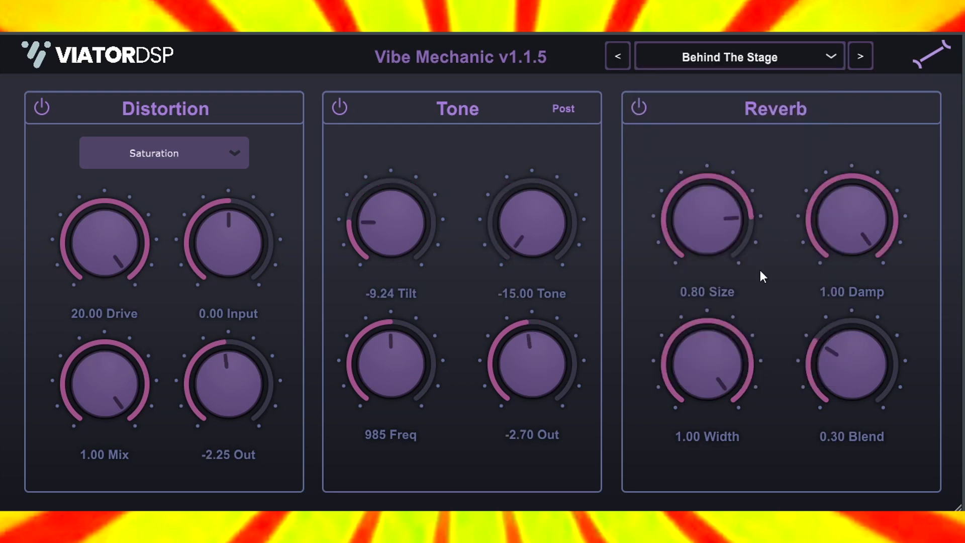
{"action": "left_click", "coordinate": [862, 60]}
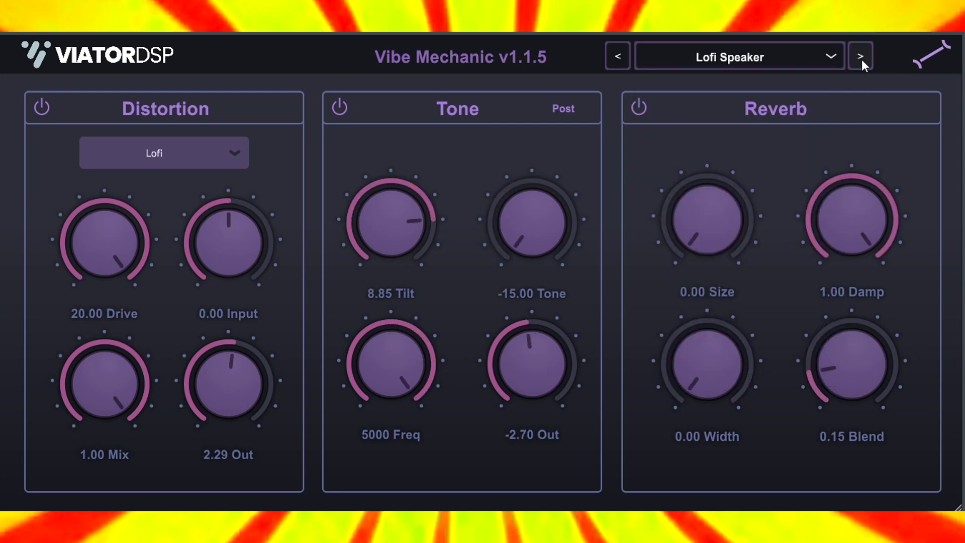
{"action": "left_click", "coordinate": [861, 59]}
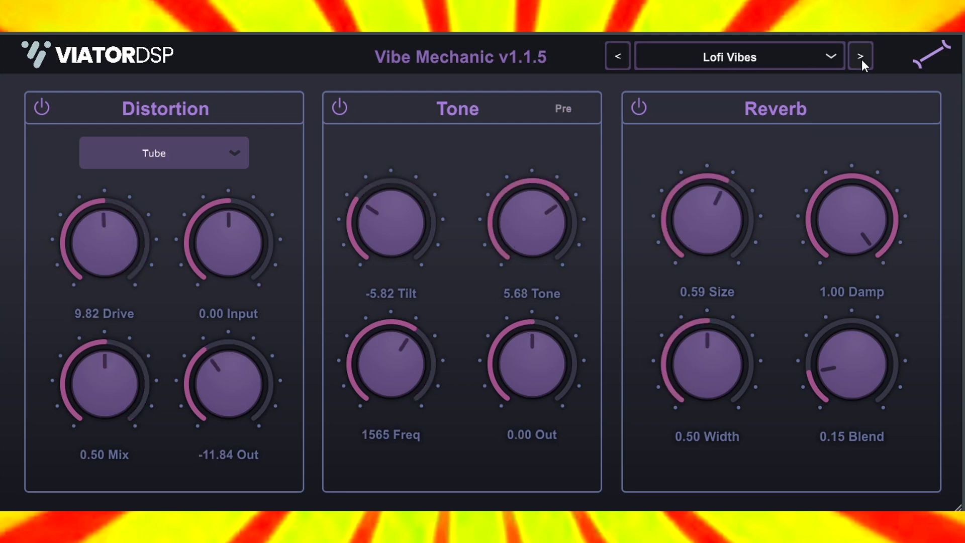
{"action": "left_click", "coordinate": [827, 60]}
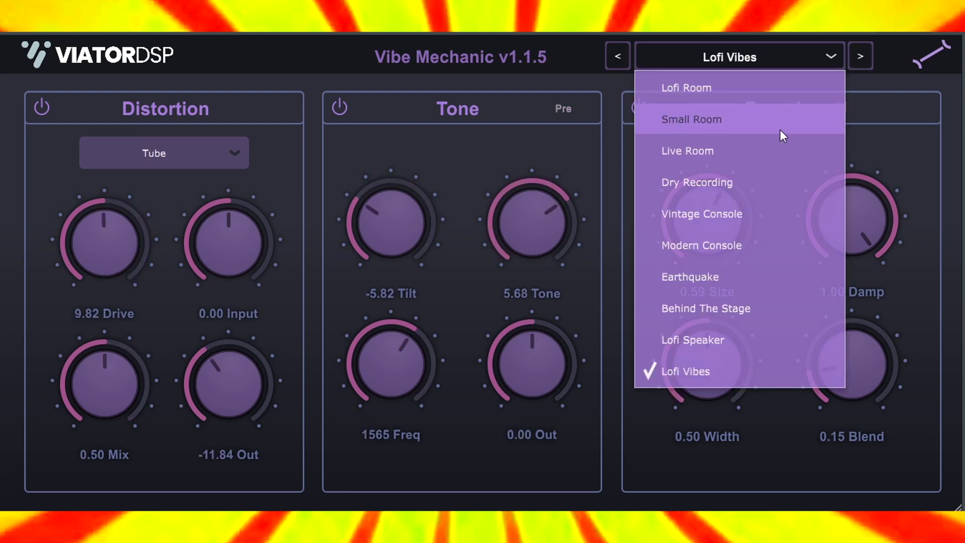
{"action": "left_click", "coordinate": [744, 212]}
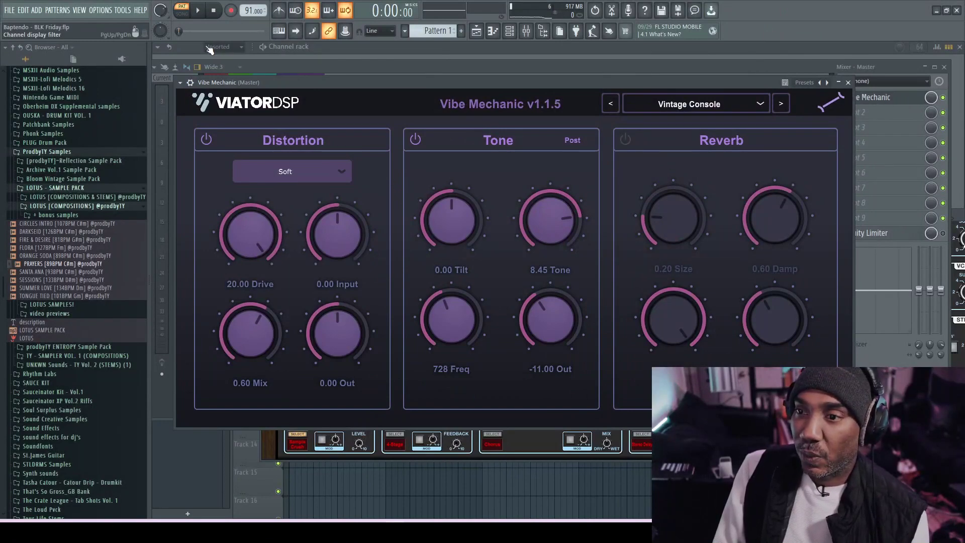
- Open Dreamsynth #2 from the Channel rack, arrange its window, and start playback
{"action": "key", "text": "F6"}
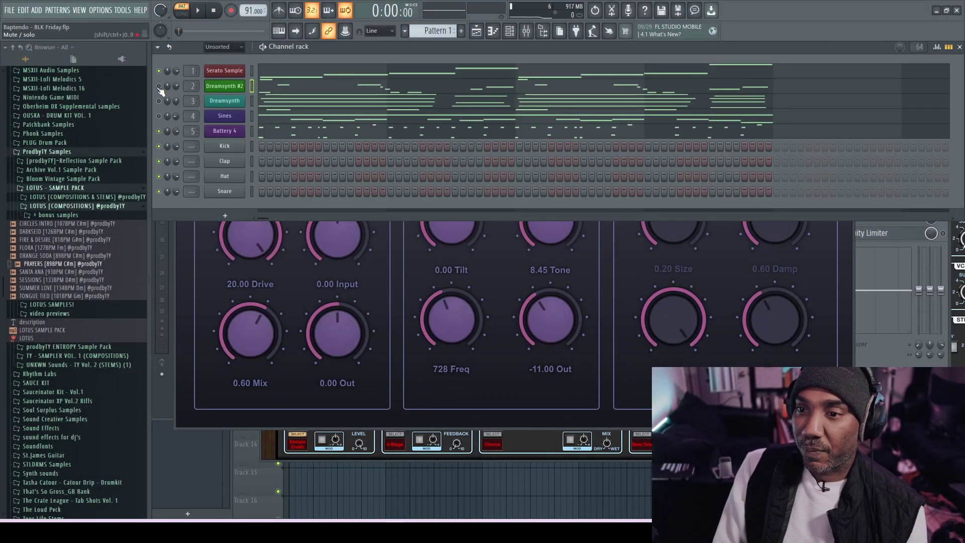
{"action": "left_click", "coordinate": [225, 86]}
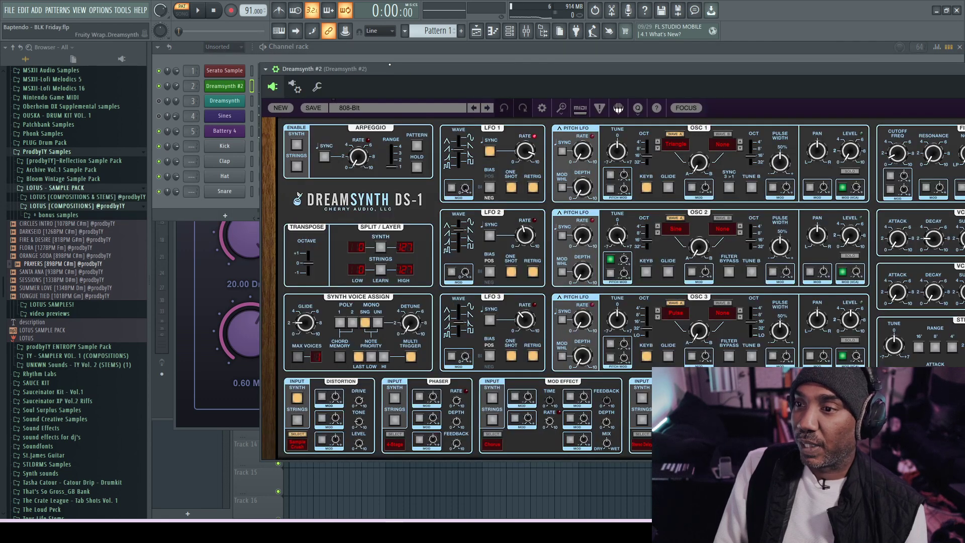
{"action": "mouse_move", "coordinate": [410, 74]}
{"action": "left_mouse_down"}
{"action": "mouse_move", "coordinate": [306, 74]}
{"action": "mouse_move", "coordinate": [326, 85]}
{"action": "left_mouse_up"}
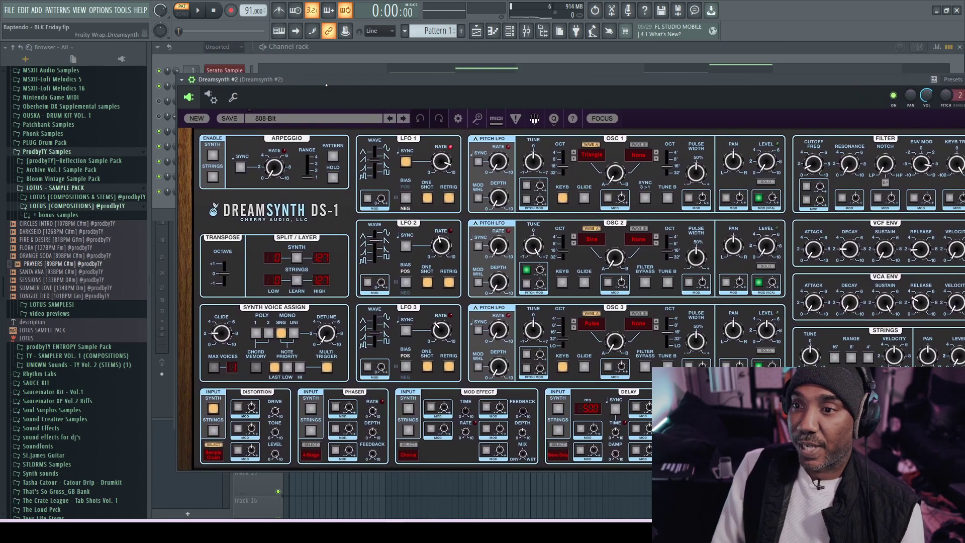
{"action": "left_click", "coordinate": [192, 80]}
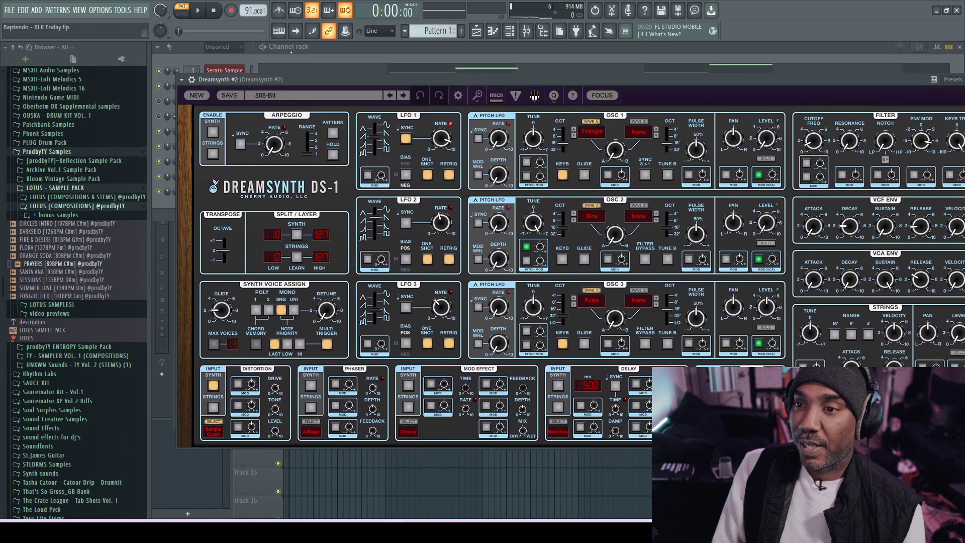
{"action": "left_click", "coordinate": [329, 45]}
{"action": "left_click", "coordinate": [200, 15]}
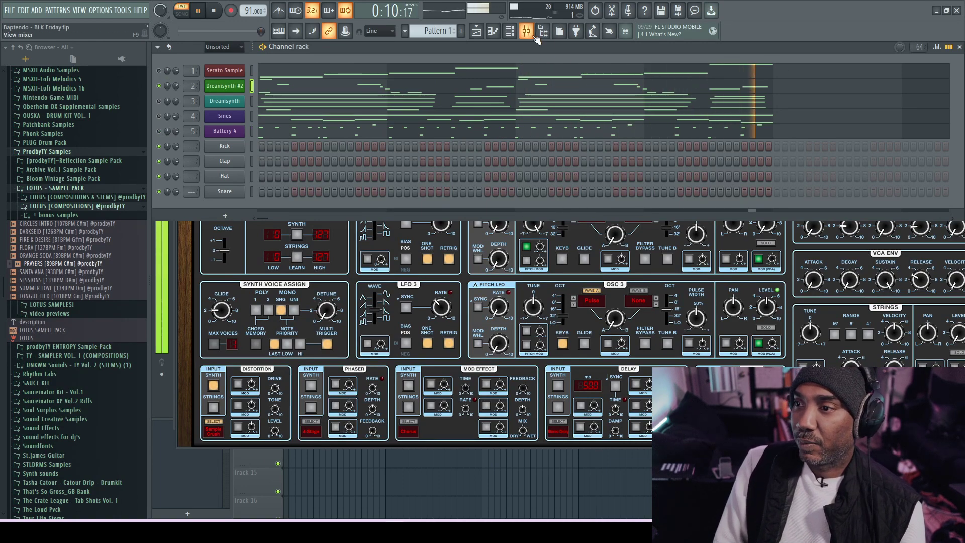
- Drag the Master's Vintage Console Vibe Mechanic onto the Dreamsynth #2 mixer insert
{"action": "left_click", "coordinate": [528, 34]}
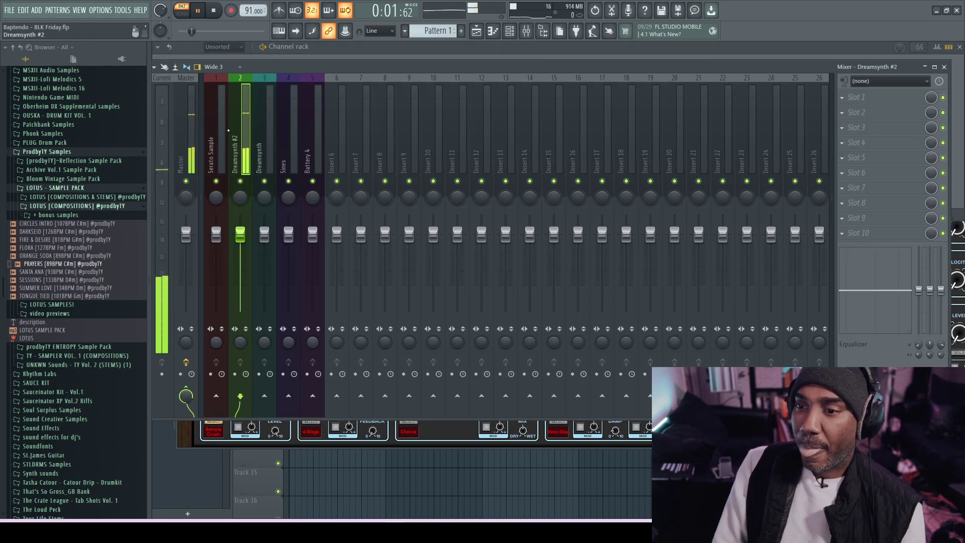
{"action": "left_click", "coordinate": [181, 132]}
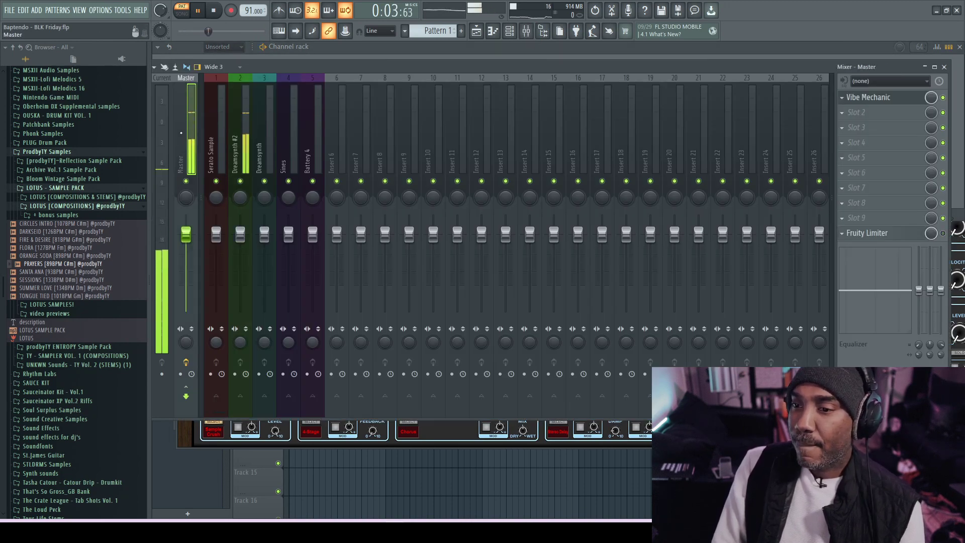
{"action": "left_click", "coordinate": [902, 100]}
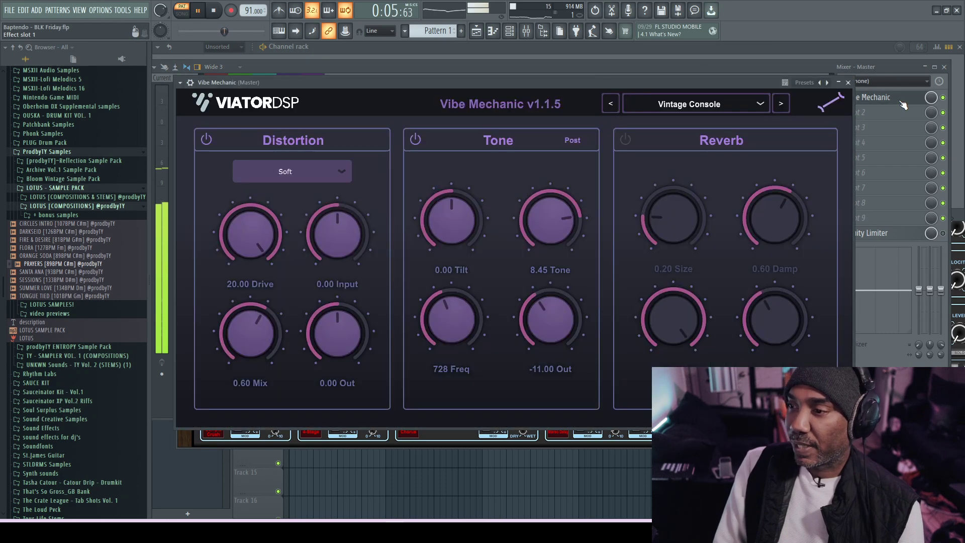
{"action": "left_click", "coordinate": [850, 82]}
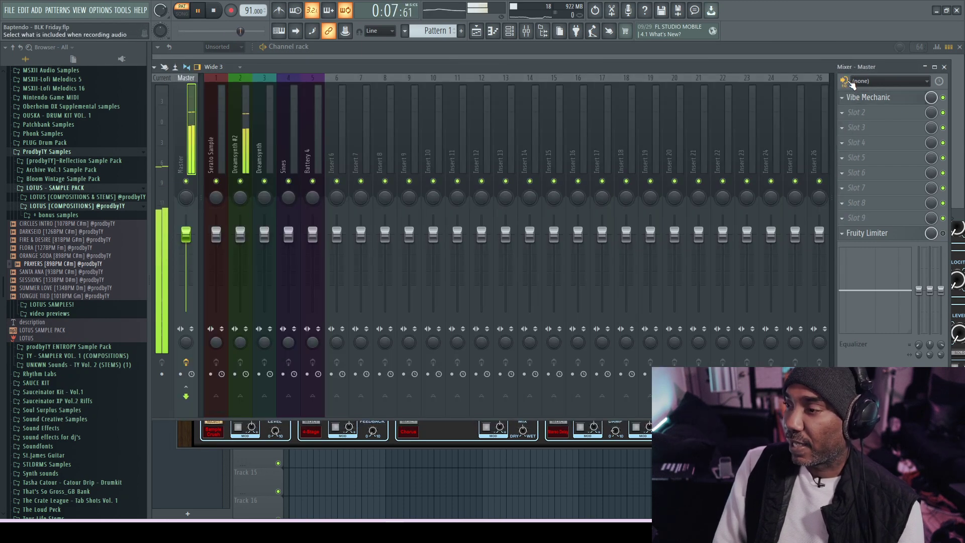
{"action": "left_click", "coordinate": [841, 97]}
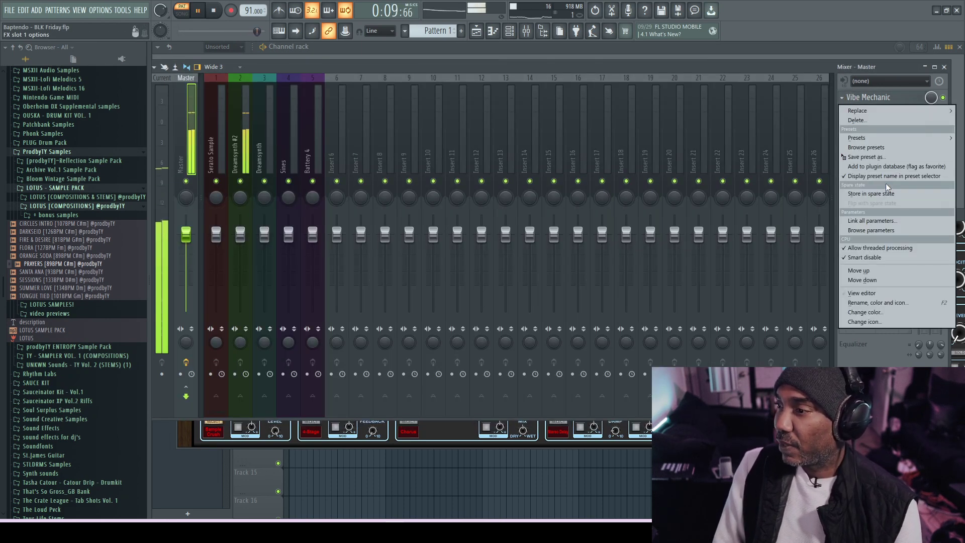
{"action": "left_click_drag", "start_coordinate": [904, 158], "coordinate": [566, 186]}
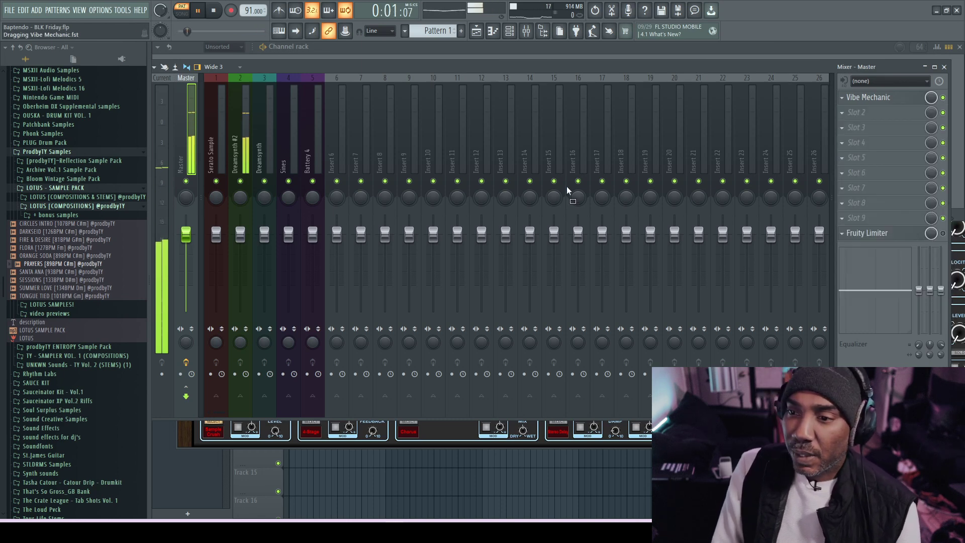
{"action": "left_click_drag", "start_coordinate": [313, 185], "coordinate": [239, 153]}
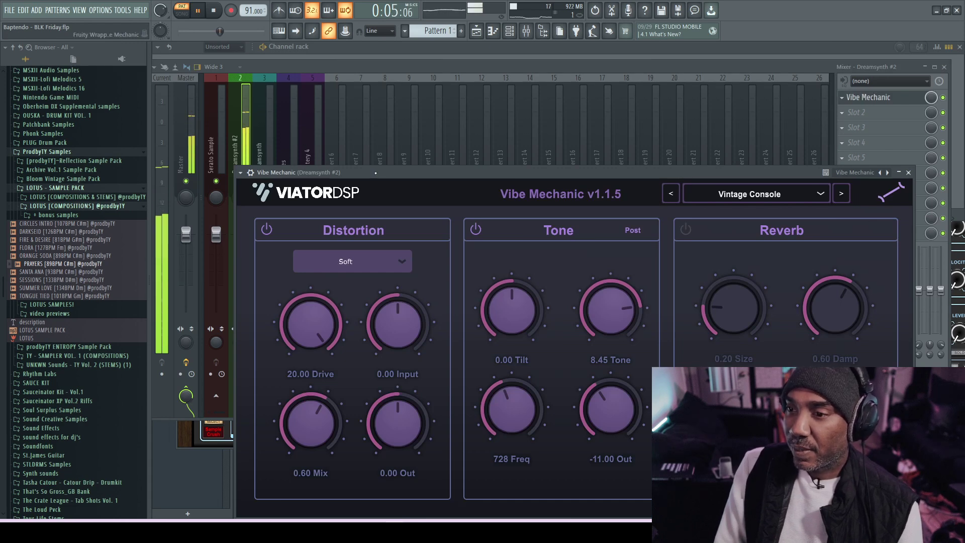
- Load Earthquake, then try Hard, Lofi and Tube distortion before settling on Saturation
{"action": "left_click_drag", "start_coordinate": [387, 178], "coordinate": [342, 98]}
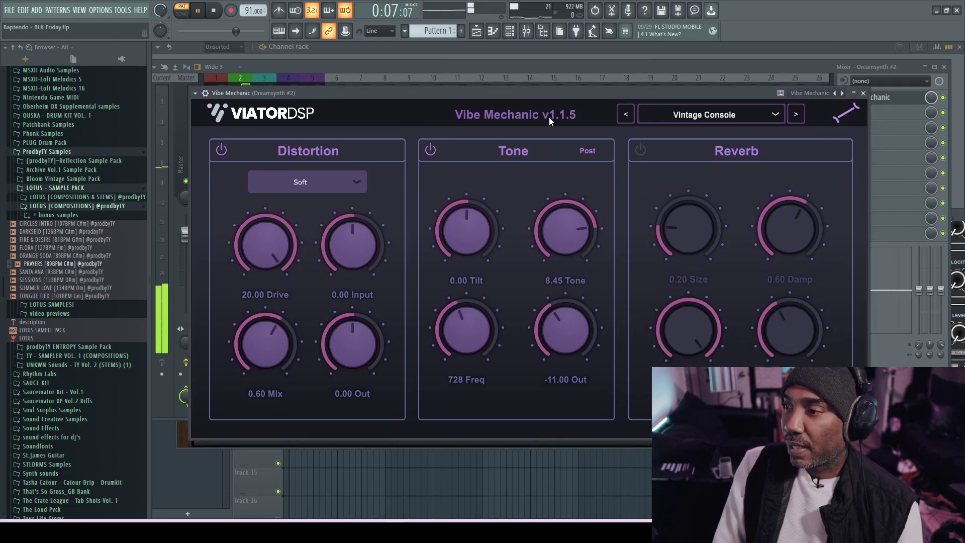
{"action": "left_click", "coordinate": [799, 115]}
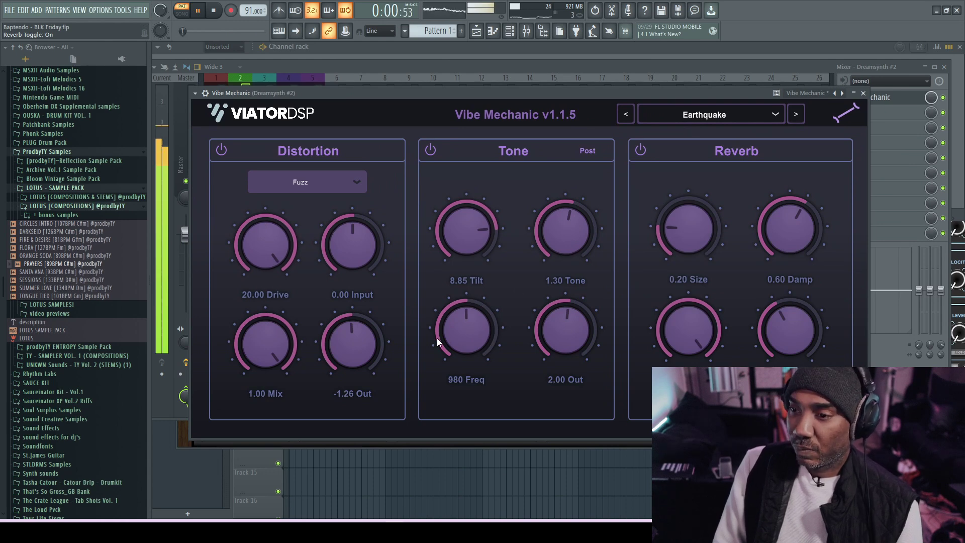
{"action": "left_click", "coordinate": [356, 181]}
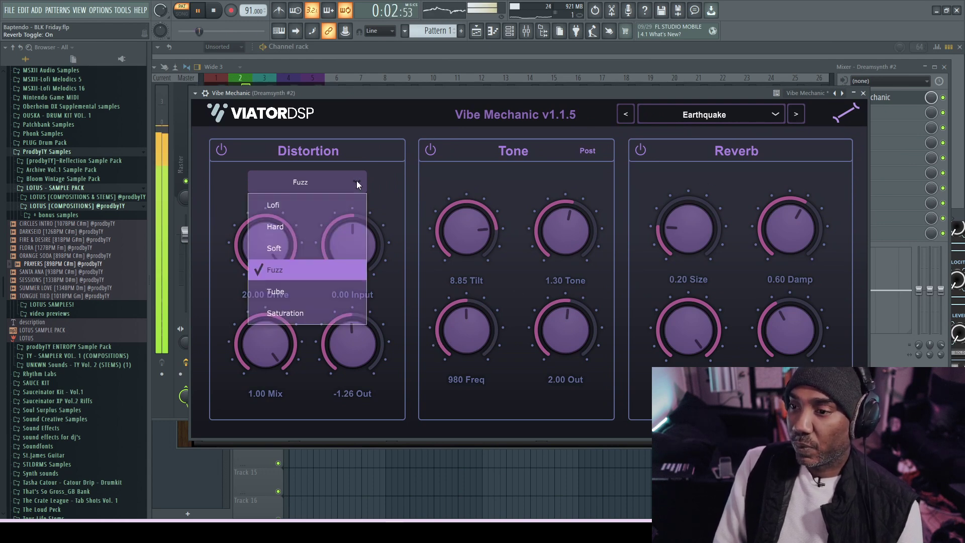
{"action": "left_click", "coordinate": [315, 221]}
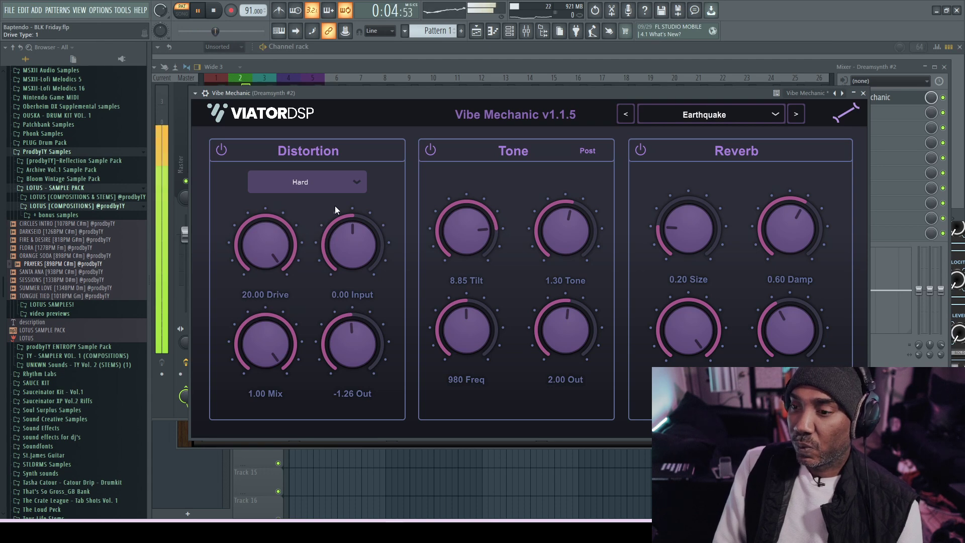
{"action": "left_click", "coordinate": [347, 191]}
{"action": "left_click", "coordinate": [332, 204]}
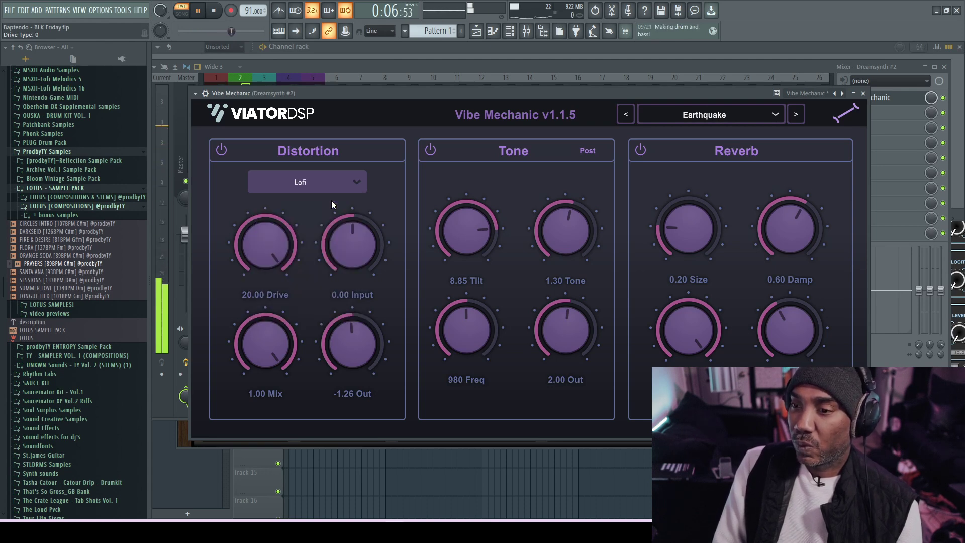
{"action": "left_click", "coordinate": [350, 185]}
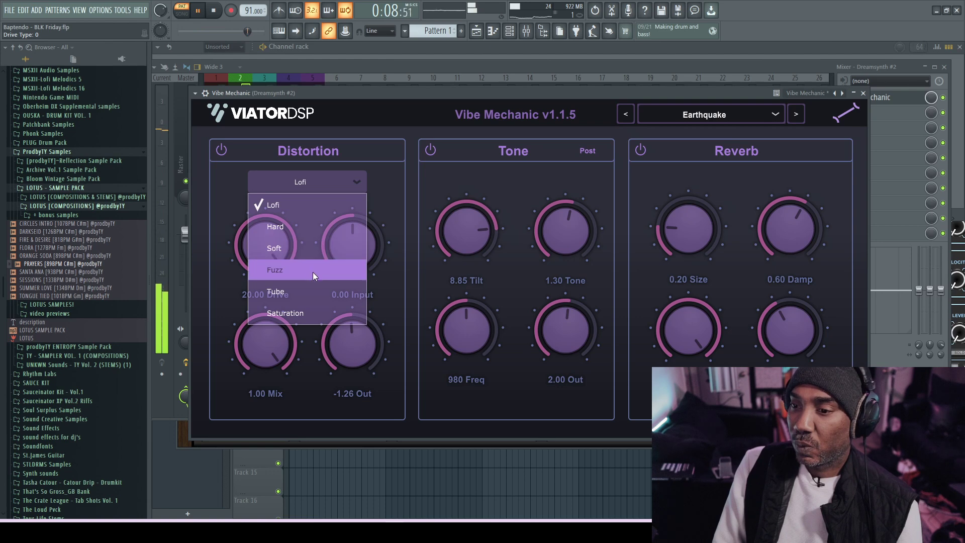
{"action": "left_click", "coordinate": [312, 287]}
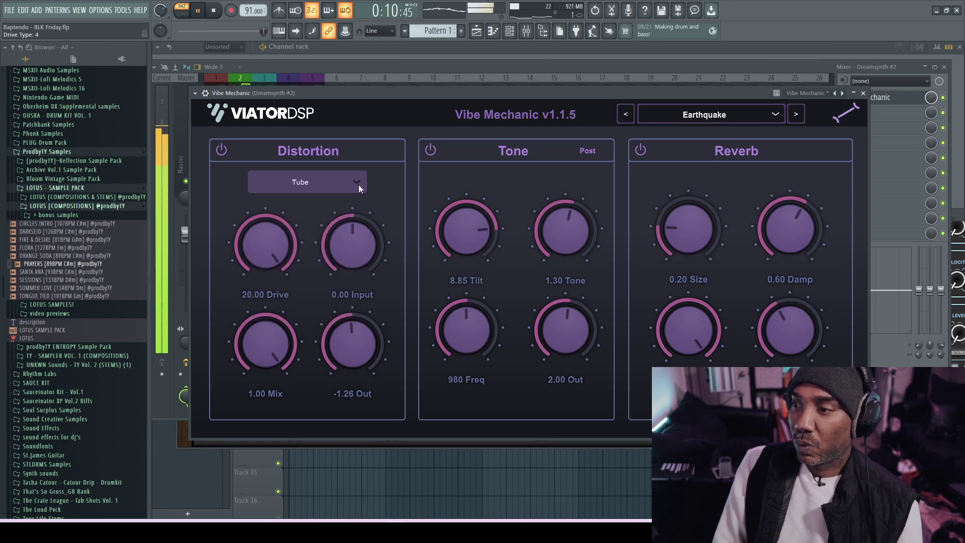
{"action": "left_click", "coordinate": [358, 185]}
{"action": "left_click", "coordinate": [322, 308]}
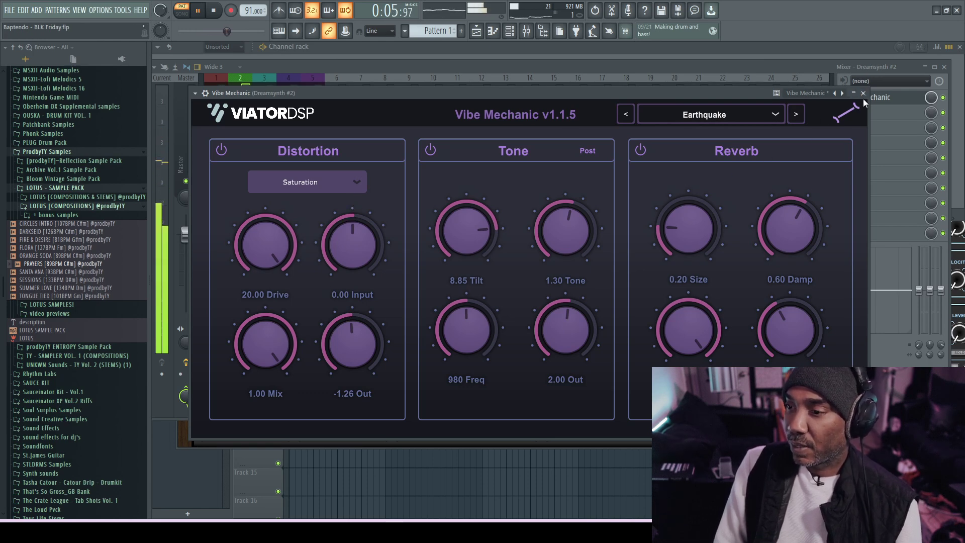
- Turn off the Dreamsynth #2 Vibe Mechanic reverb, close it, and return to the Channel rack
{"action": "left_click", "coordinate": [641, 150]}
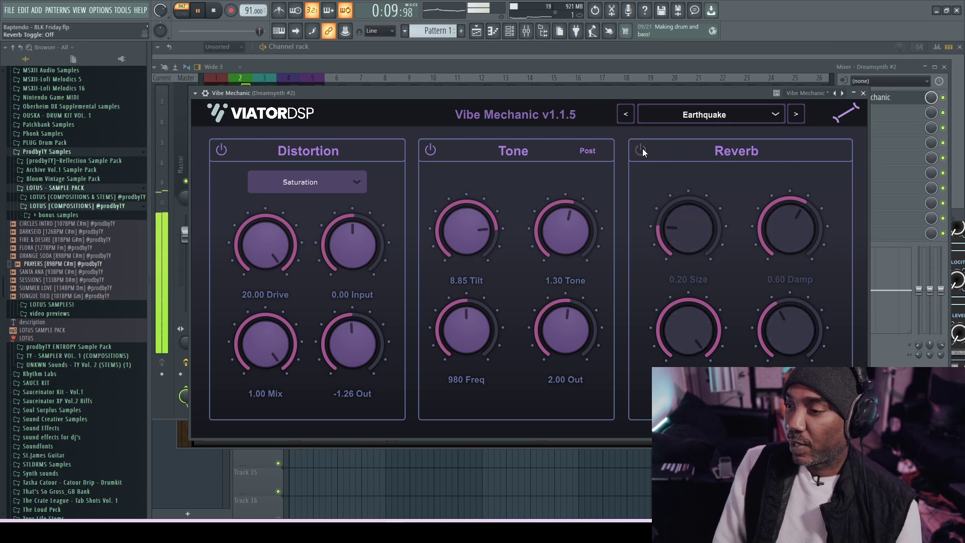
{"action": "left_click", "coordinate": [864, 94]}
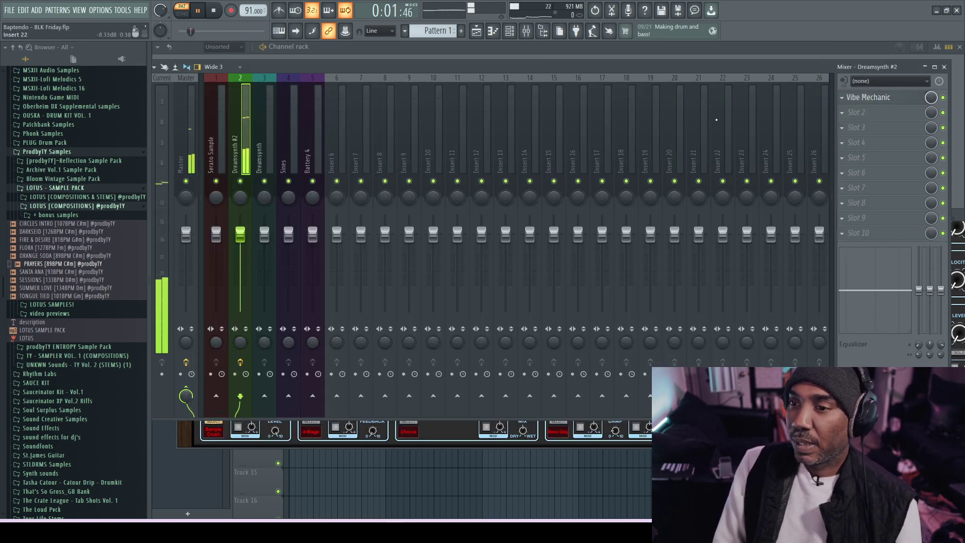
{"action": "left_click", "coordinate": [655, 54]}
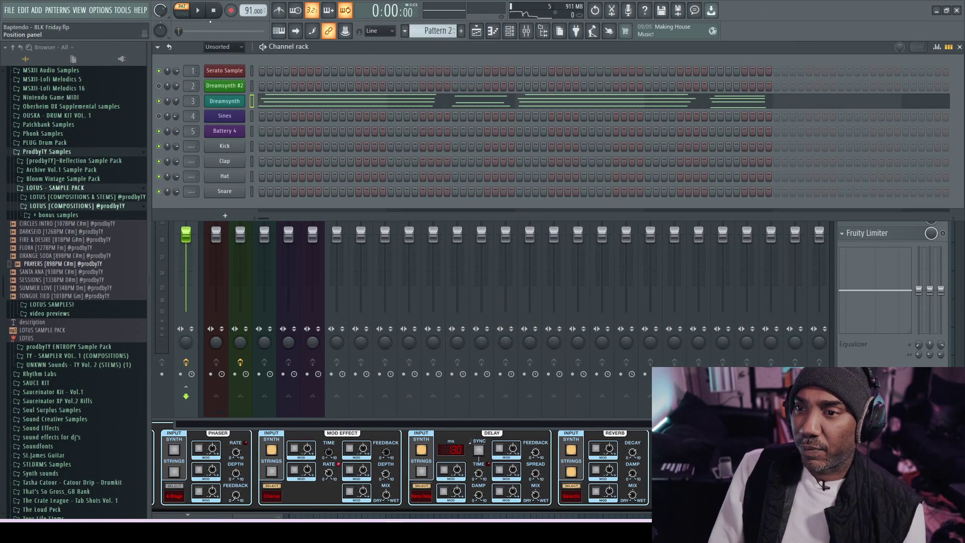
- Play Pattern 2, briefly open and close the Dreamsynth window, then raise the mixer
{"action": "left_click", "coordinate": [198, 11]}
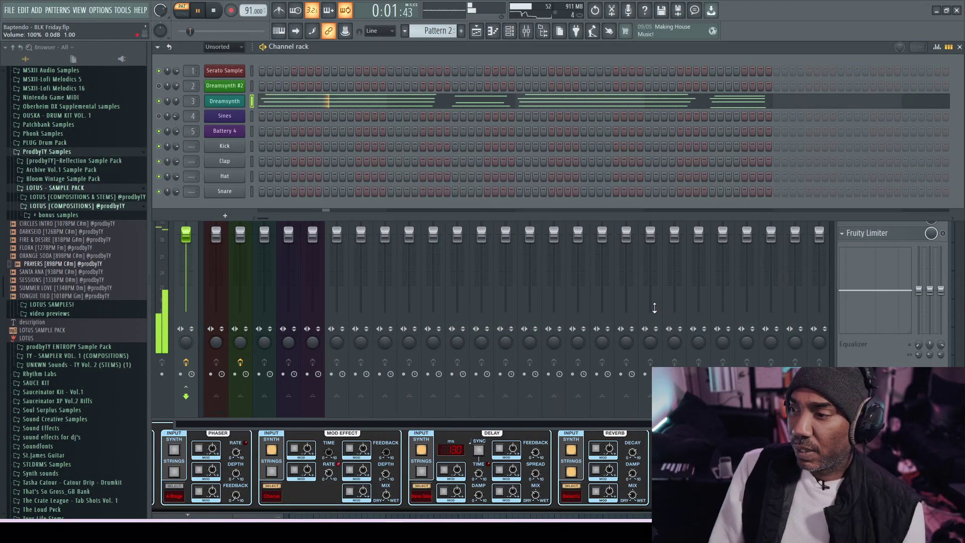
{"action": "left_click", "coordinate": [220, 102]}
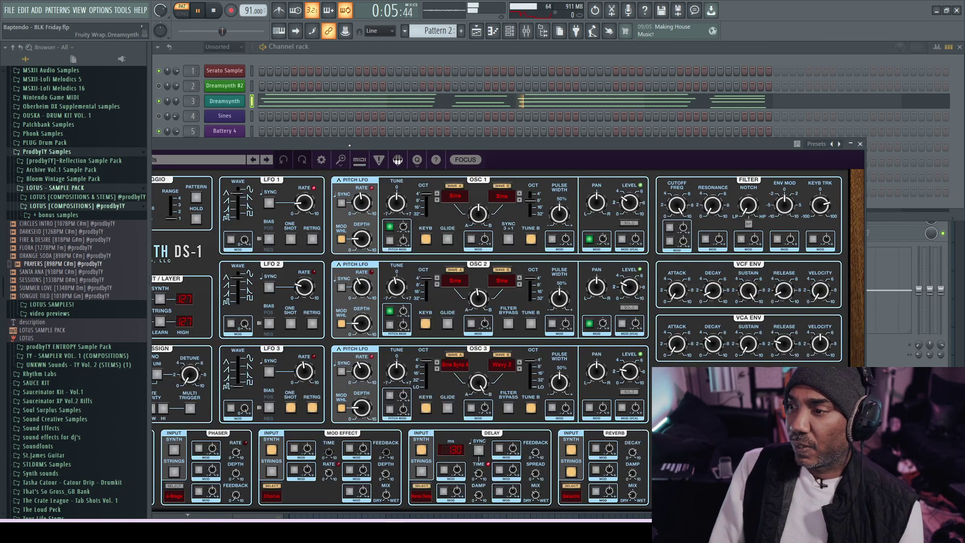
{"action": "left_click_drag", "start_coordinate": [358, 148], "coordinate": [447, 109]}
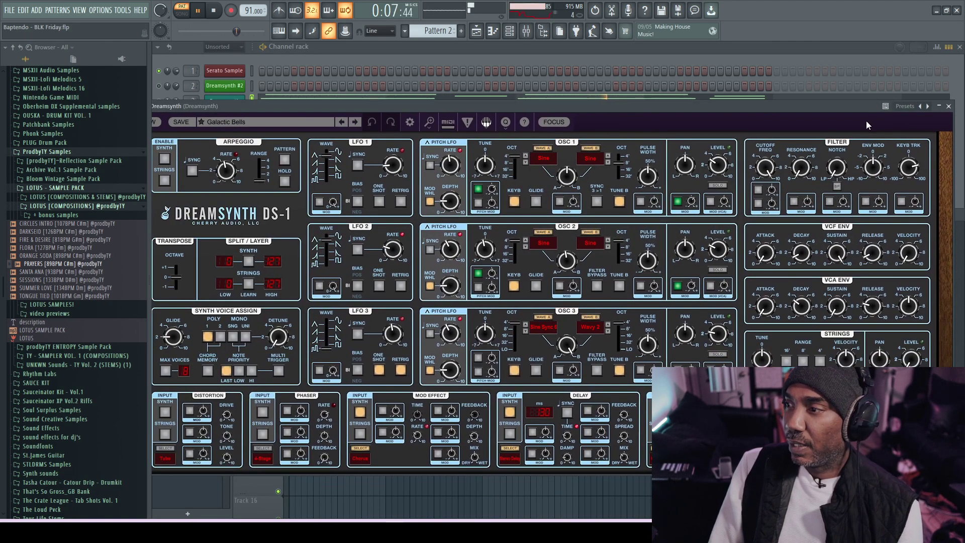
{"action": "left_click", "coordinate": [950, 106]}
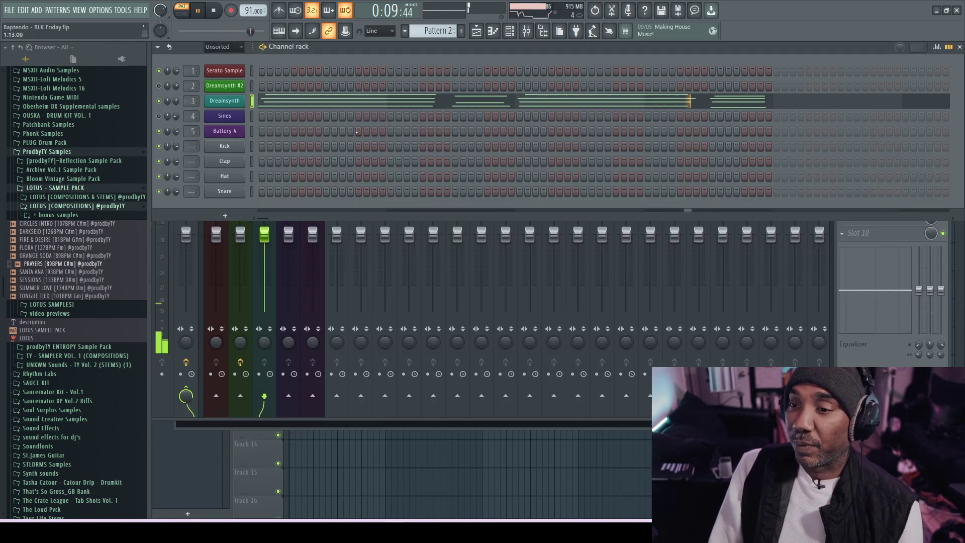
{"action": "left_click", "coordinate": [468, 295]}
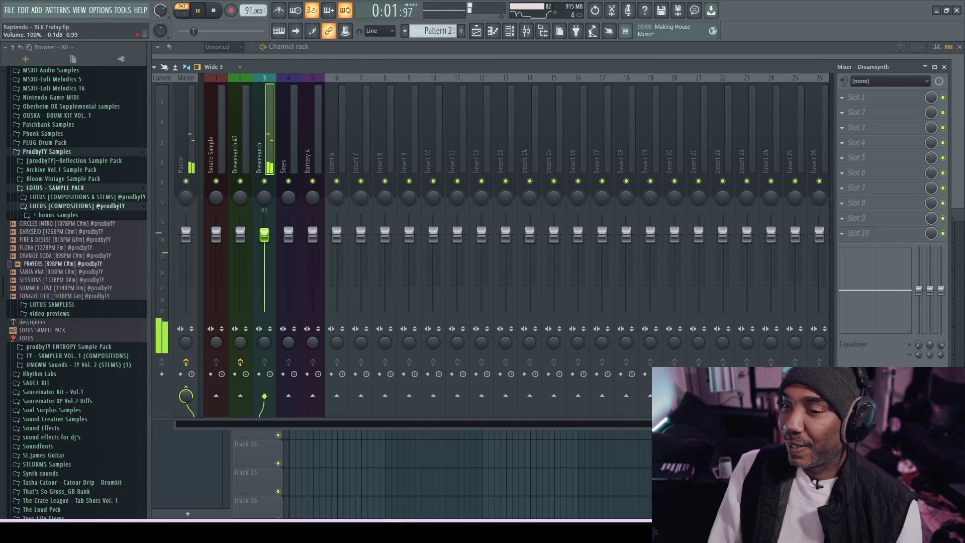
- On the Master strip, open Vibe Mechanic and raise Tone output from -11.00 to -3.32
{"action": "left_click", "coordinate": [186, 156]}
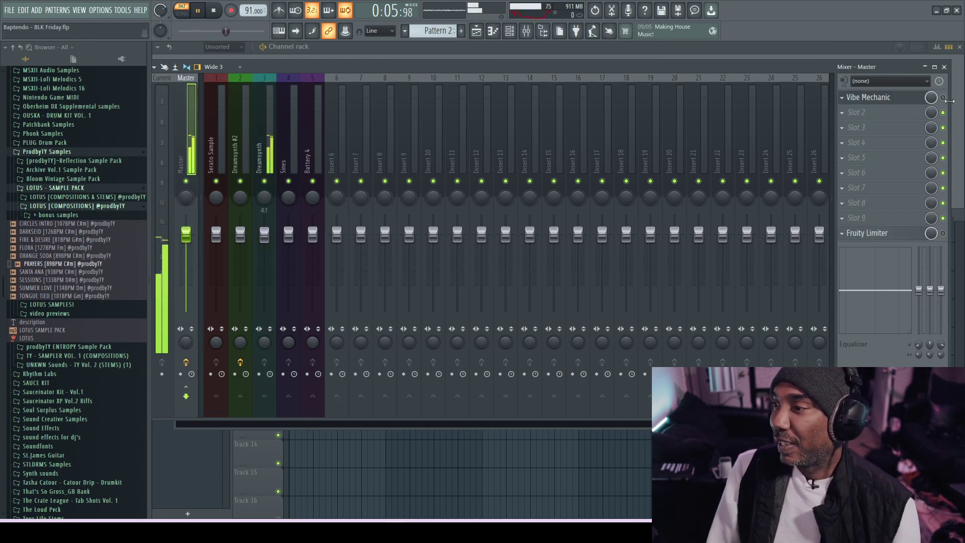
{"action": "left_click", "coordinate": [883, 102]}
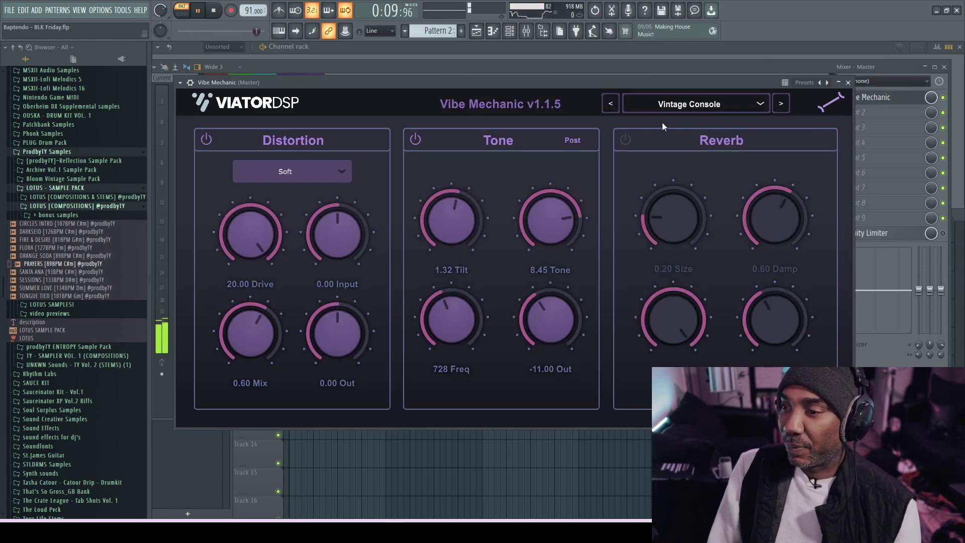
{"action": "left_click_drag", "start_coordinate": [556, 313], "coordinate": [550, 303]}
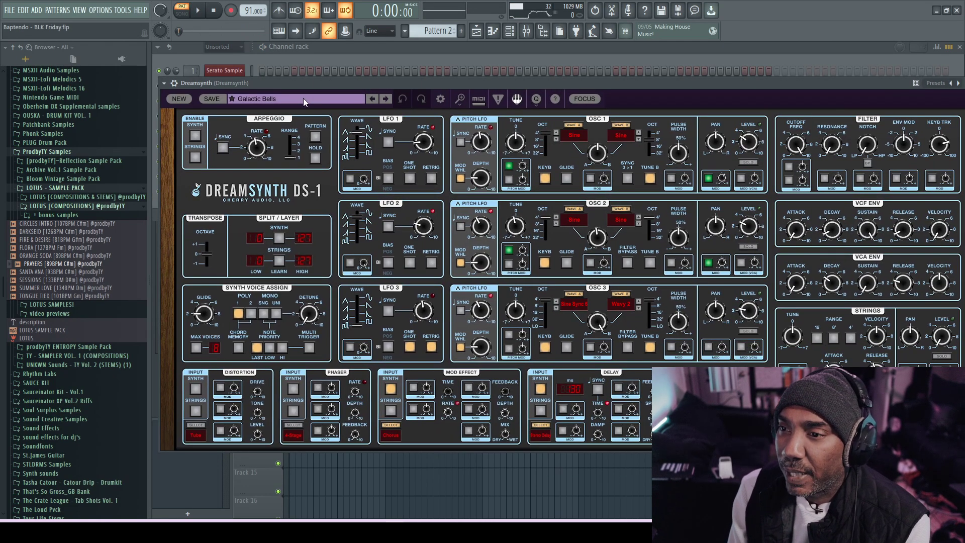
- Load the FM Bell preset from Dreamsynth's Bells category, replacing Galactic Bells
{"action": "left_click", "coordinate": [303, 99]}
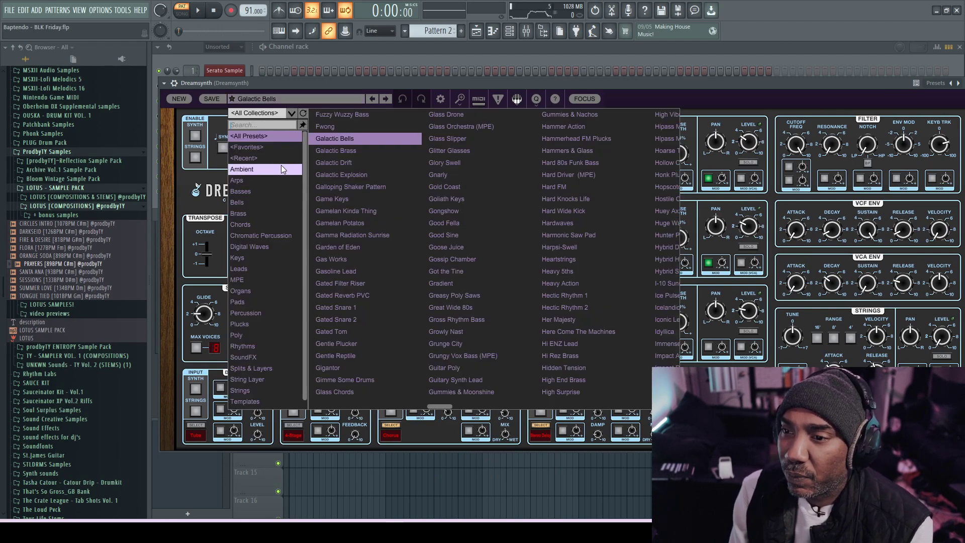
{"action": "left_click", "coordinate": [269, 207]}
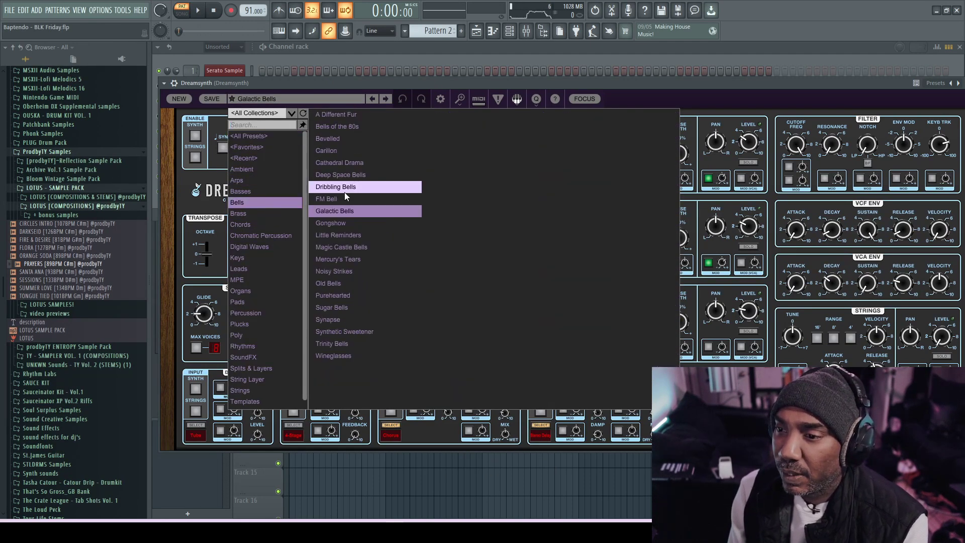
{"action": "left_click", "coordinate": [347, 199]}
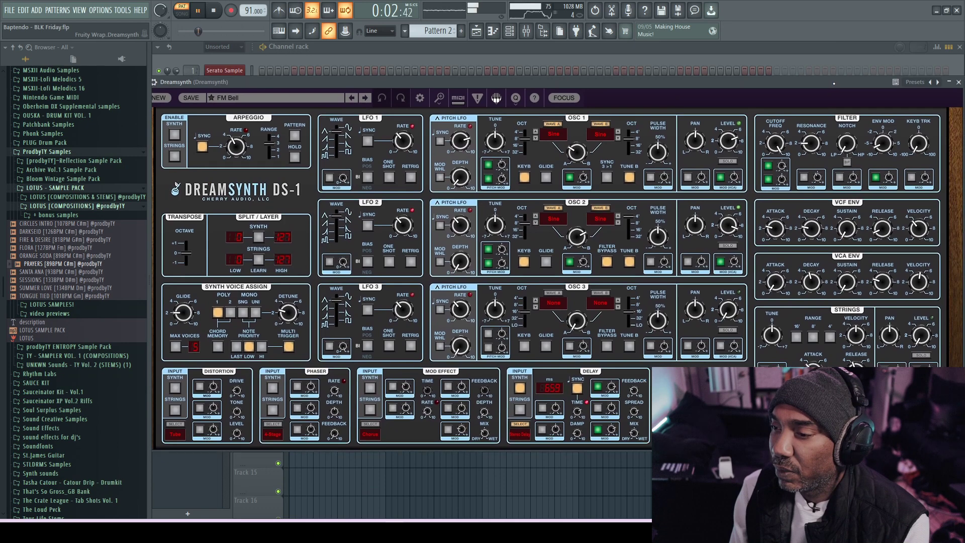
- Set the master Vibe Mechanic's Tilt to 8.04, Tone output to -4.47 and Reverb size to 0.94
{"action": "left_click", "coordinate": [959, 86]}
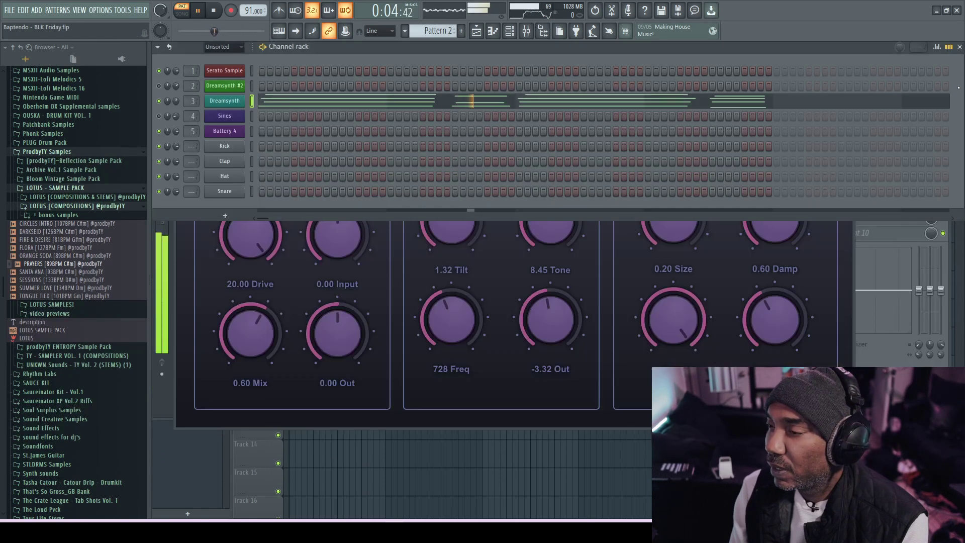
{"action": "left_click", "coordinate": [614, 381]}
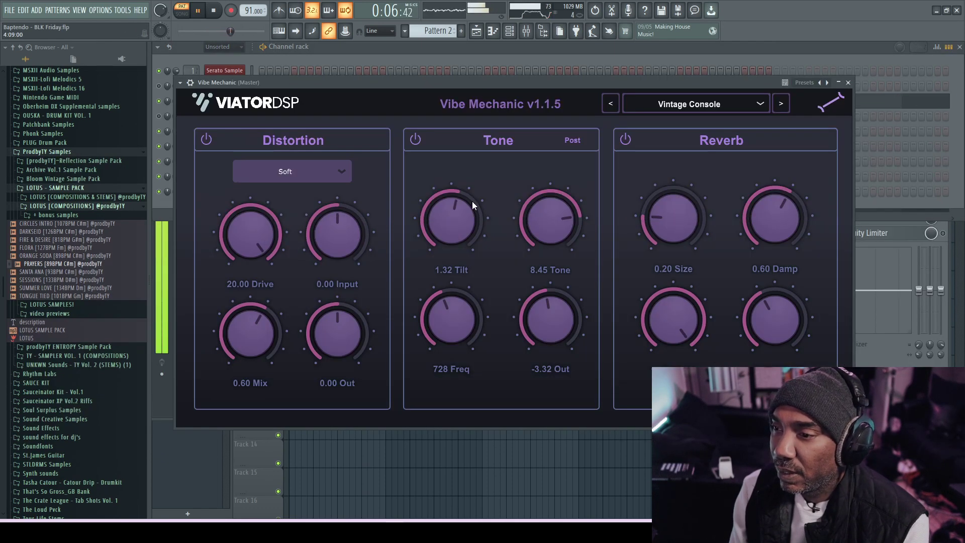
{"action": "mouse_move", "coordinate": [456, 210]}
{"action": "left_mouse_down"}
{"action": "mouse_move", "coordinate": [454, 236]}
{"action": "mouse_move", "coordinate": [444, 182]}
{"action": "left_mouse_up"}
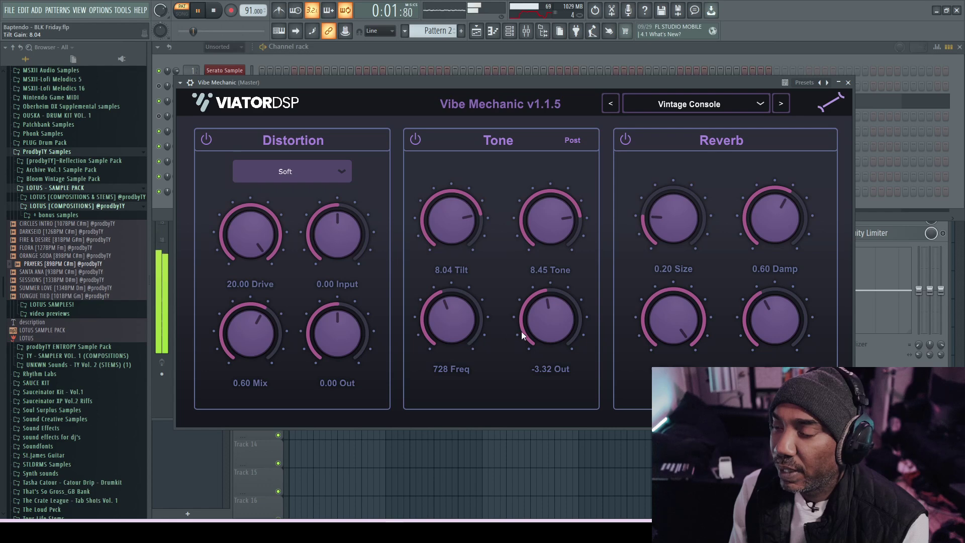
{"action": "left_click_drag", "start_coordinate": [549, 321], "coordinate": [546, 322]}
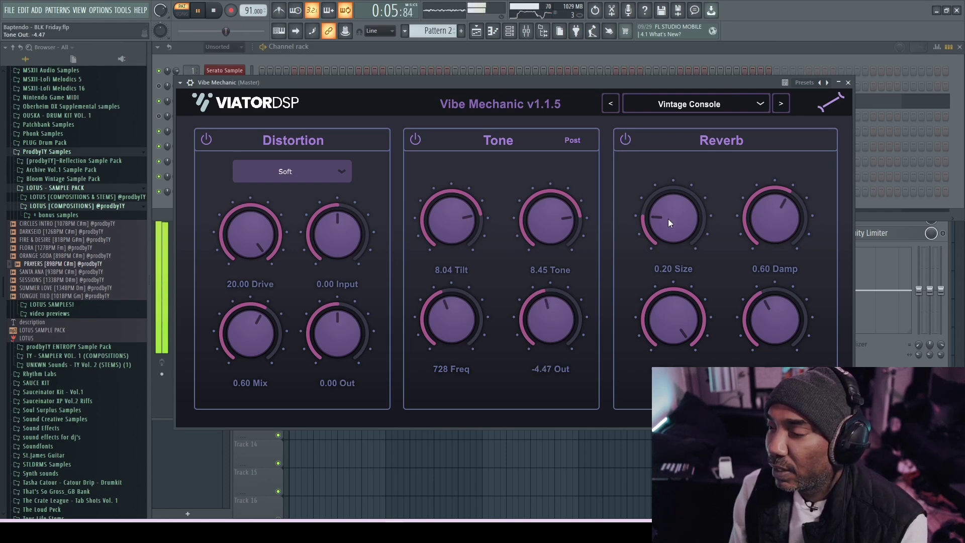
{"action": "left_click_drag", "start_coordinate": [668, 219], "coordinate": [672, 125]}
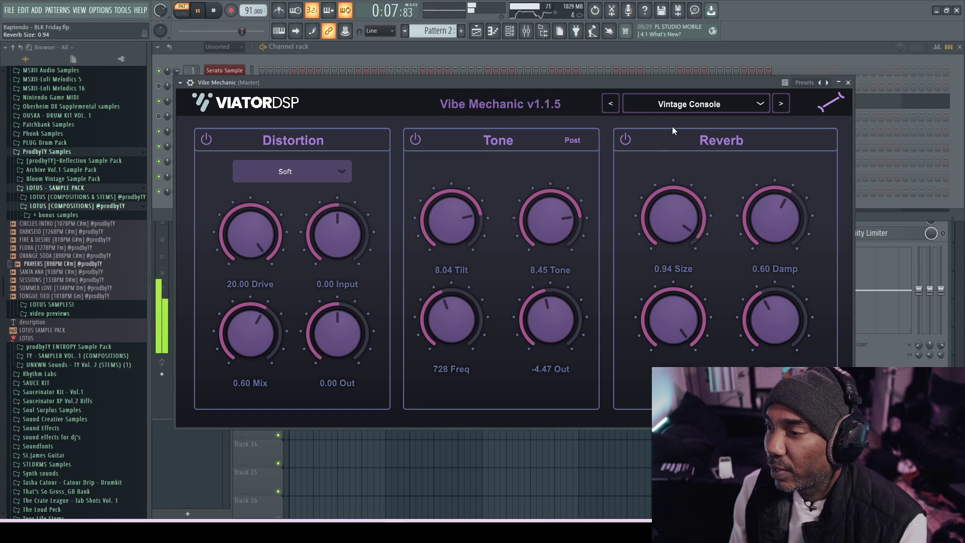
- Bypass and re-enable Tone, then set Reverb size to 0.71, adjust Width and raise Mix
{"action": "left_click", "coordinate": [415, 139]}
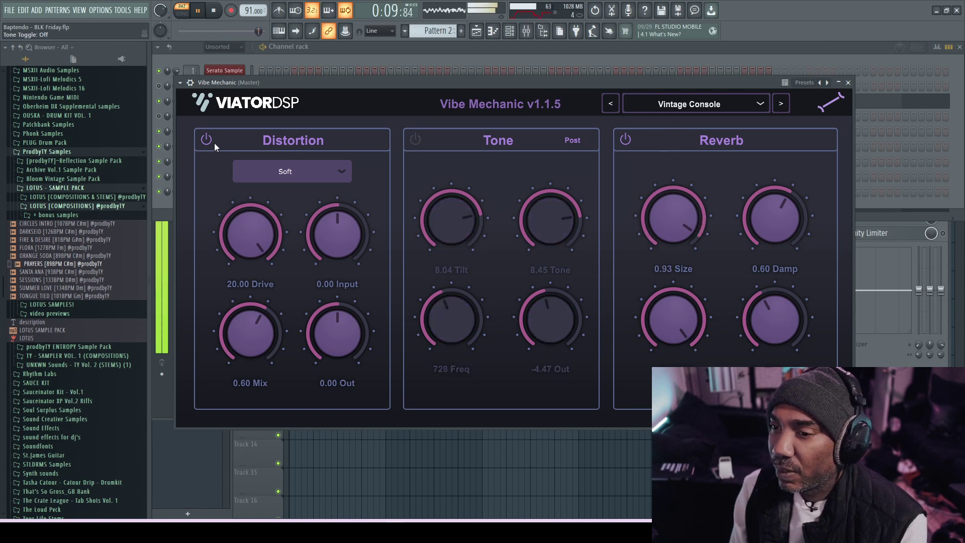
{"action": "left_click", "coordinate": [416, 140]}
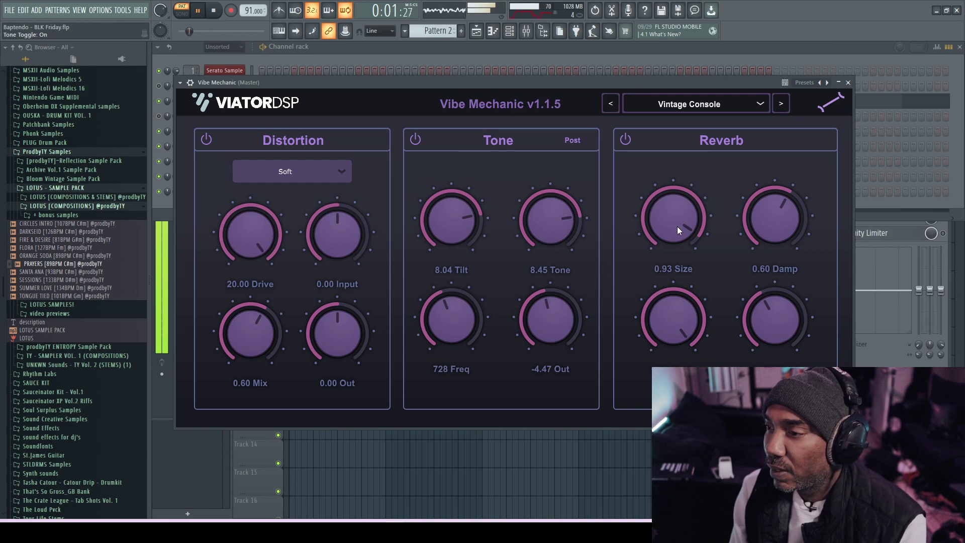
{"action": "left_click_drag", "start_coordinate": [671, 224], "coordinate": [669, 252]}
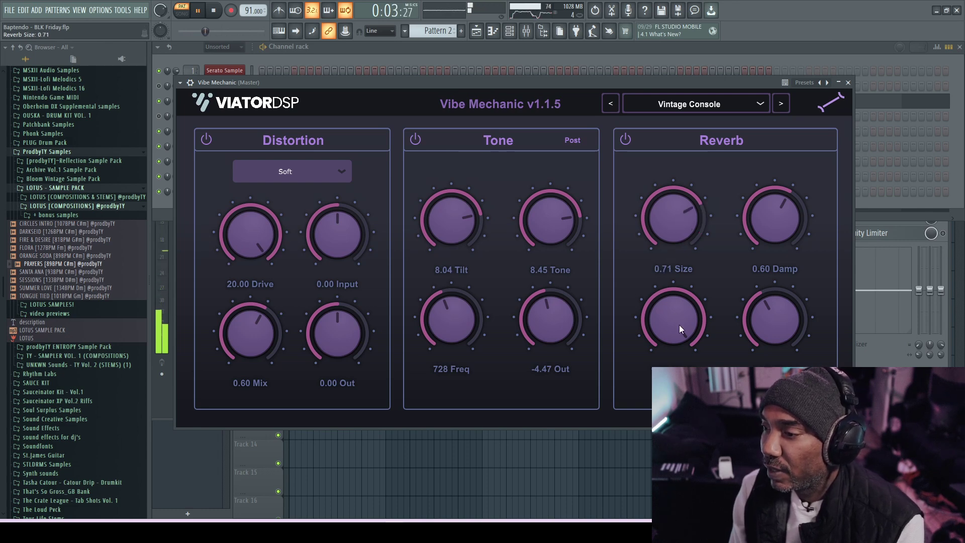
{"action": "left_click_drag", "start_coordinate": [680, 326], "coordinate": [669, 352]}
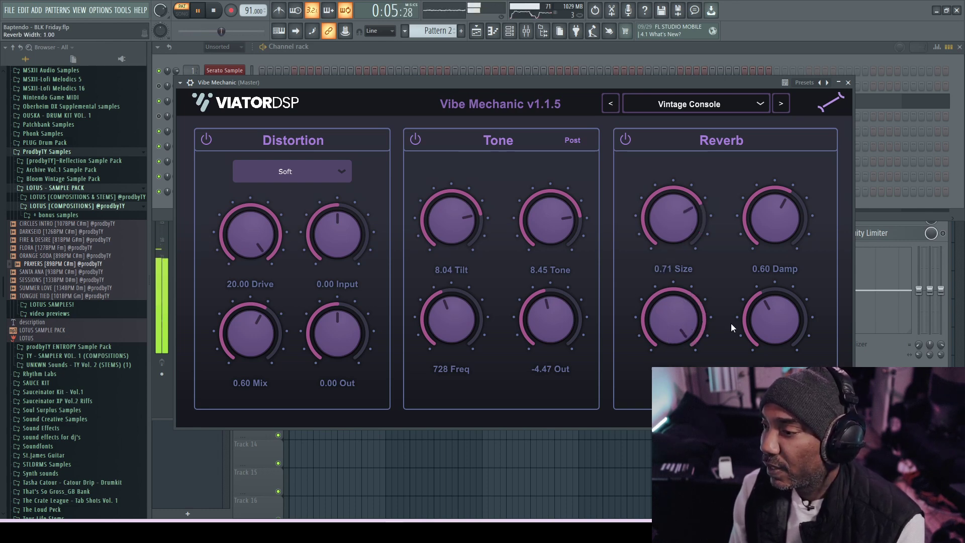
{"action": "left_click_drag", "start_coordinate": [764, 319], "coordinate": [762, 301]}
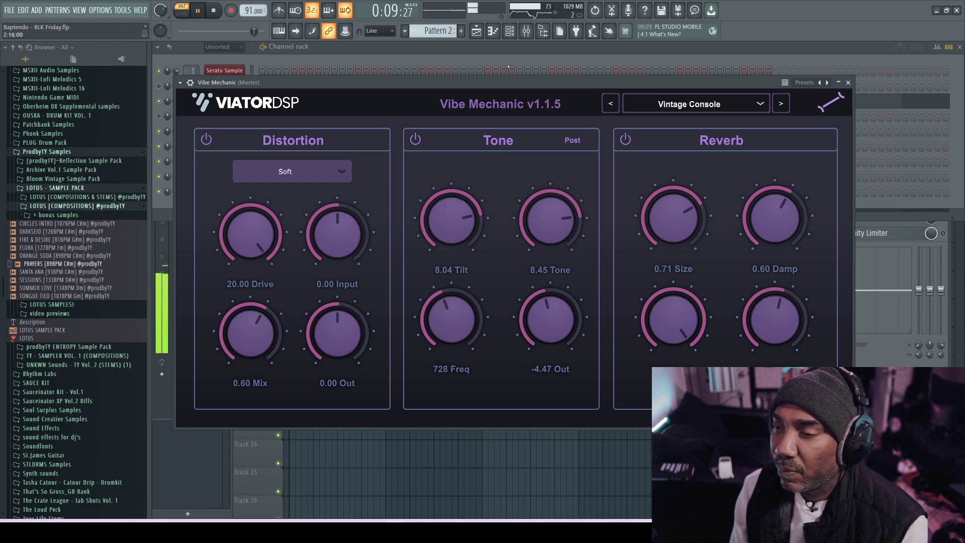
- Stop playback with the transport bar's Stop button
{"action": "left_click", "coordinate": [215, 15]}
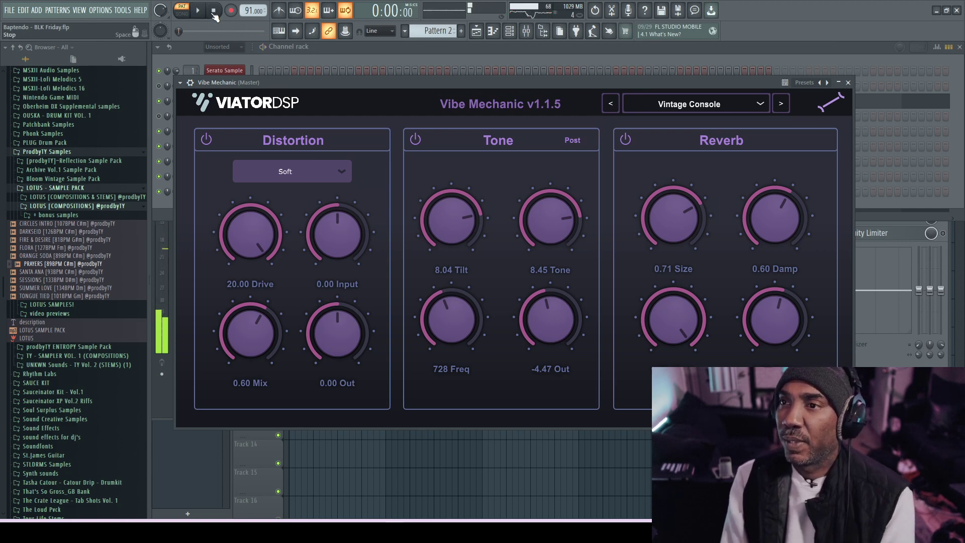